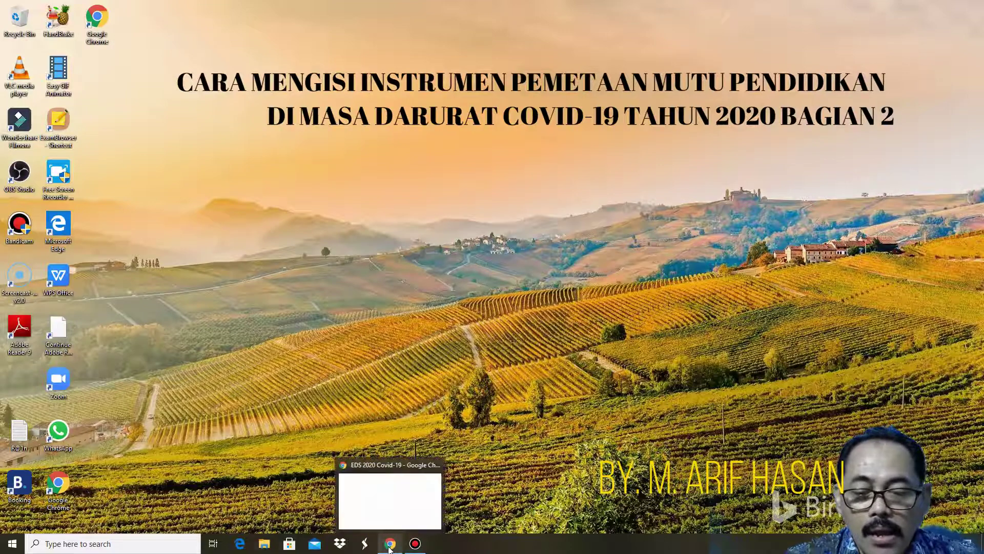
# Step: Switch to Chrome and sign in to EDS 2020 Covid-19 with the prefilled account e-mail and password
pyautogui.click(390, 544)
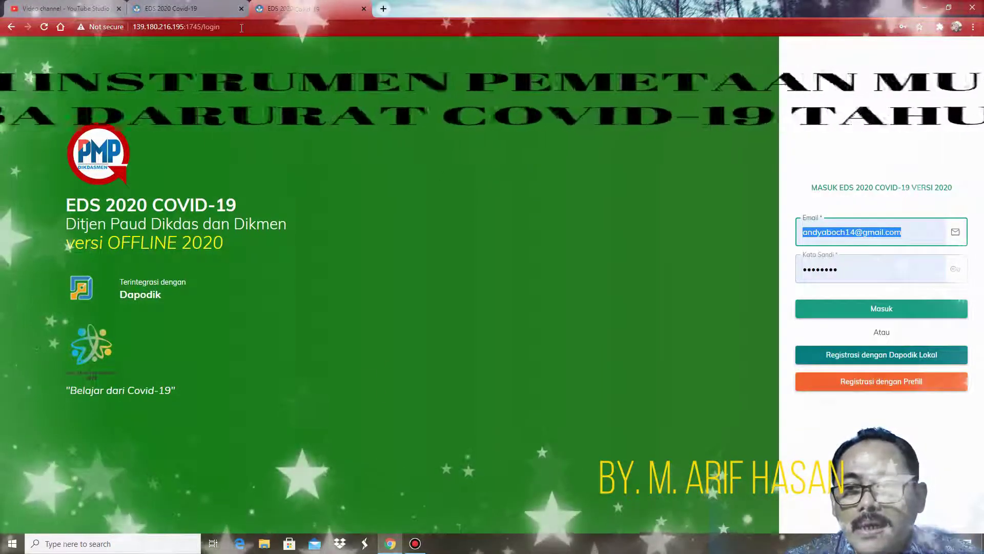
pyautogui.click(219, 26)
pyautogui.moveTo(219, 27); pyautogui.dragTo(135, 29)
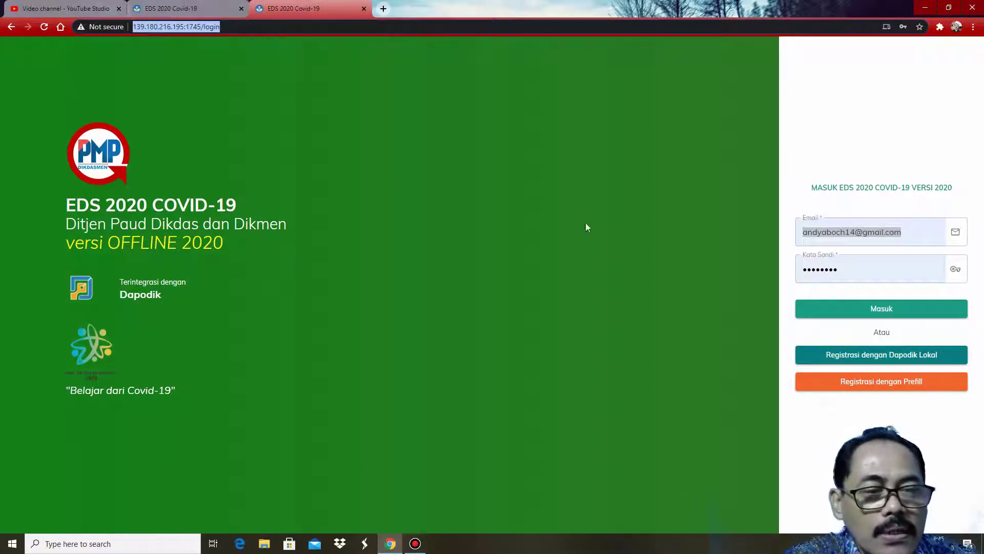
pyautogui.click(804, 231)
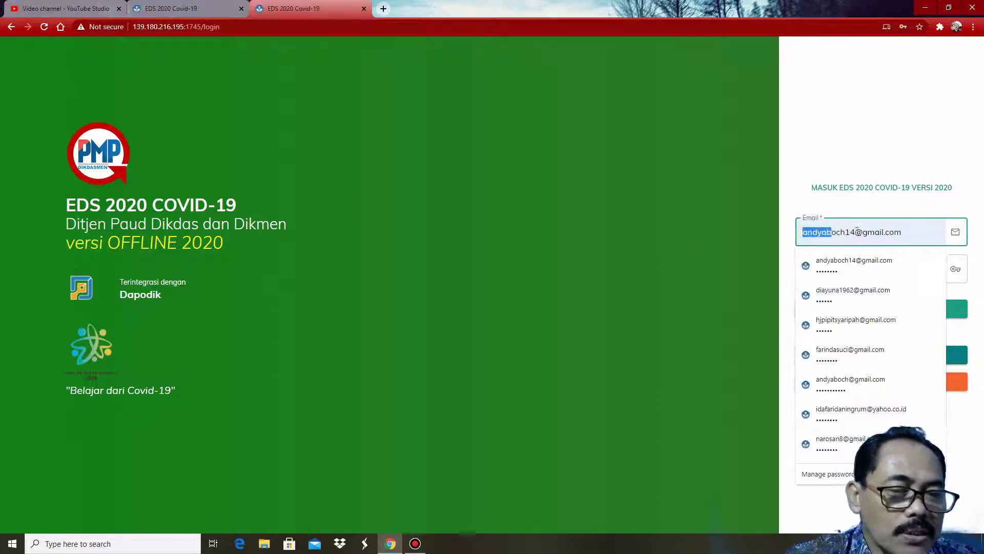
pyautogui.moveTo(857, 229); pyautogui.dragTo(910, 231)
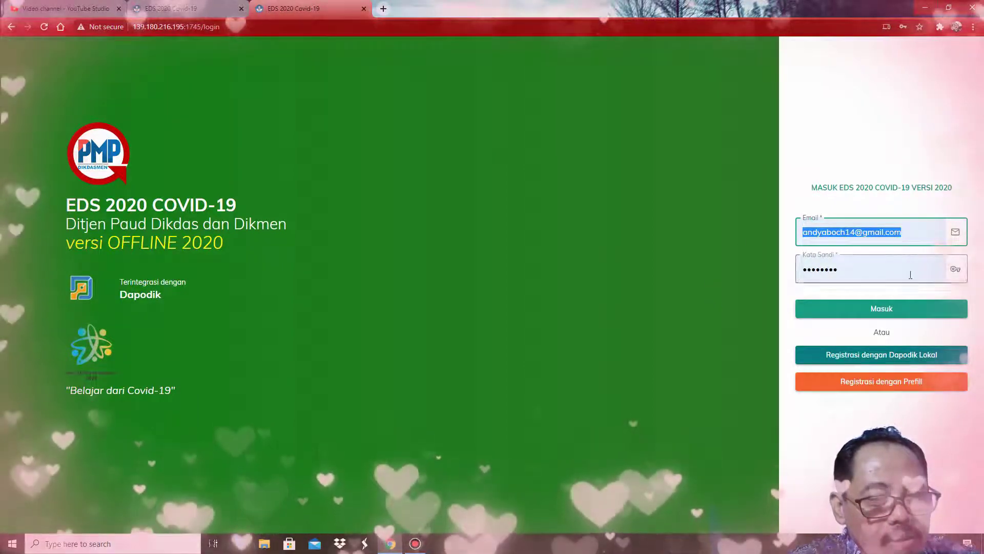
pyautogui.click(874, 309)
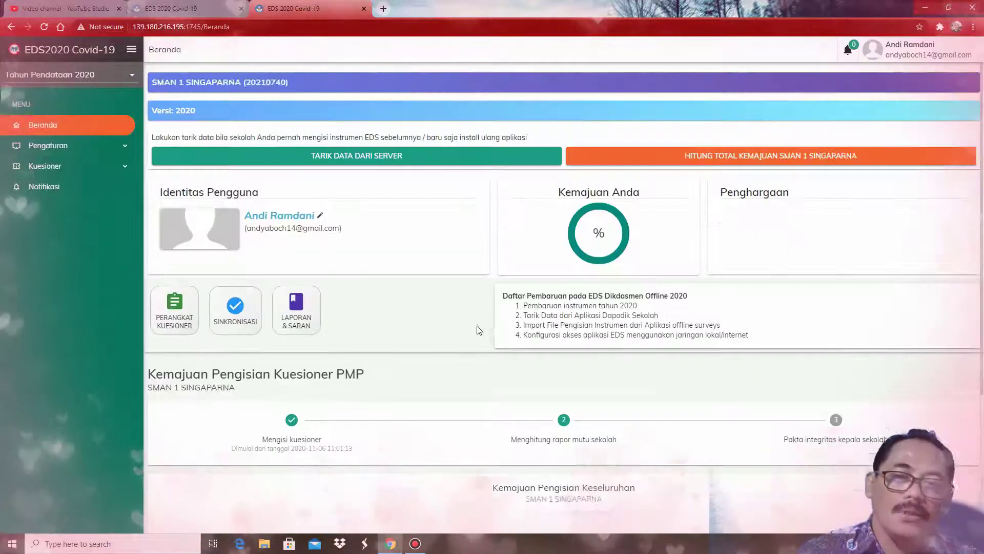
# Step: Open the Perangkat Kuesioner page and review the filling progress of section A. Kompetensi Lulusan
pyautogui.click(190, 328)
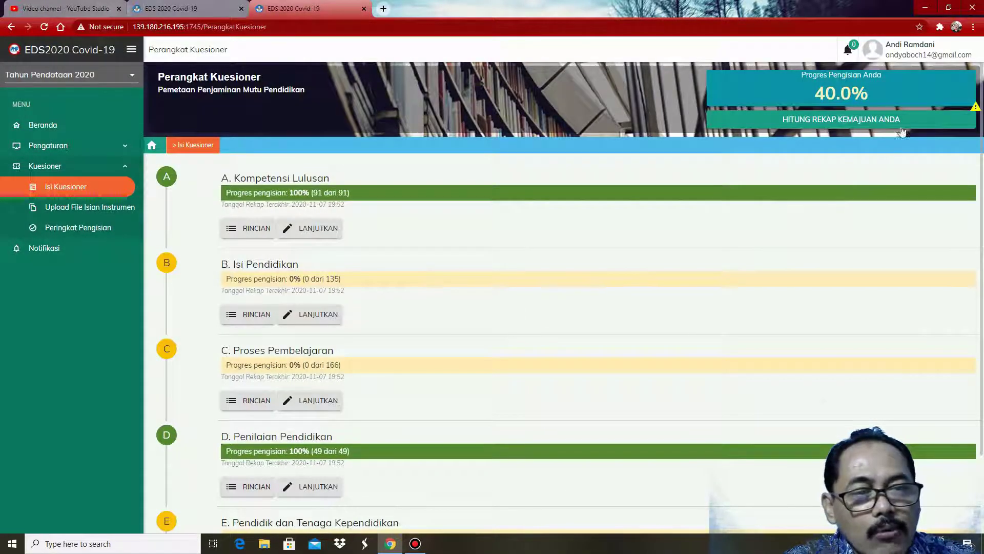
pyautogui.click(841, 119)
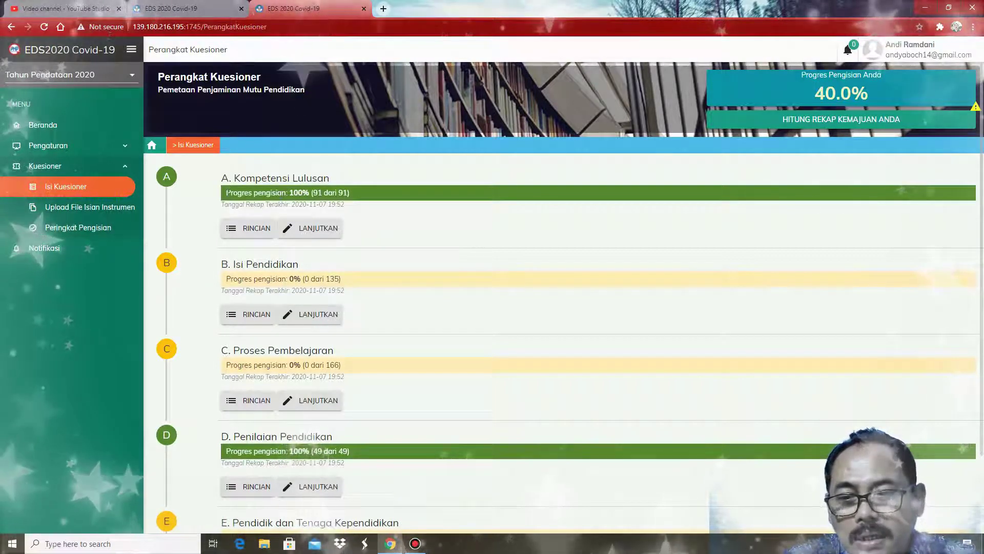
pyautogui.moveTo(226, 192); pyautogui.dragTo(309, 192)
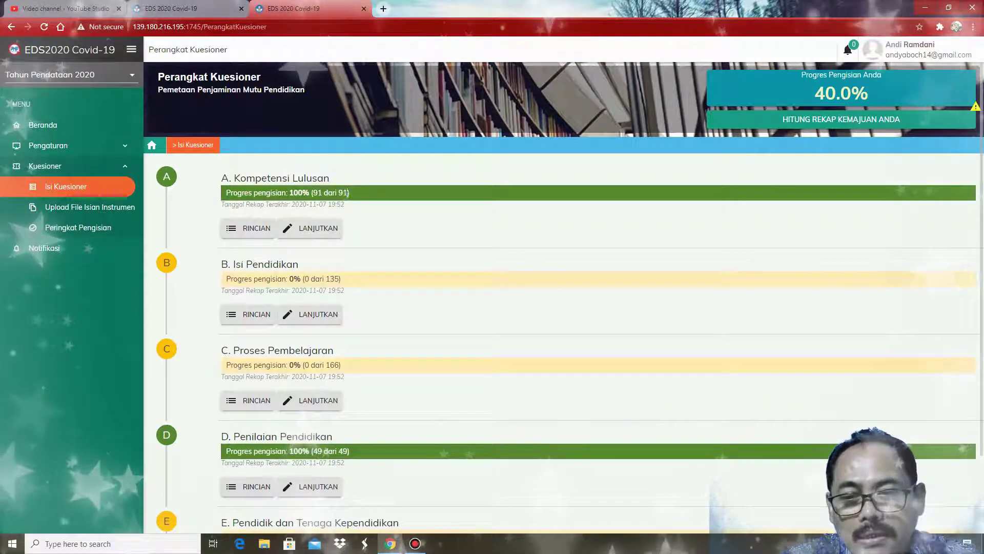
pyautogui.click(292, 180)
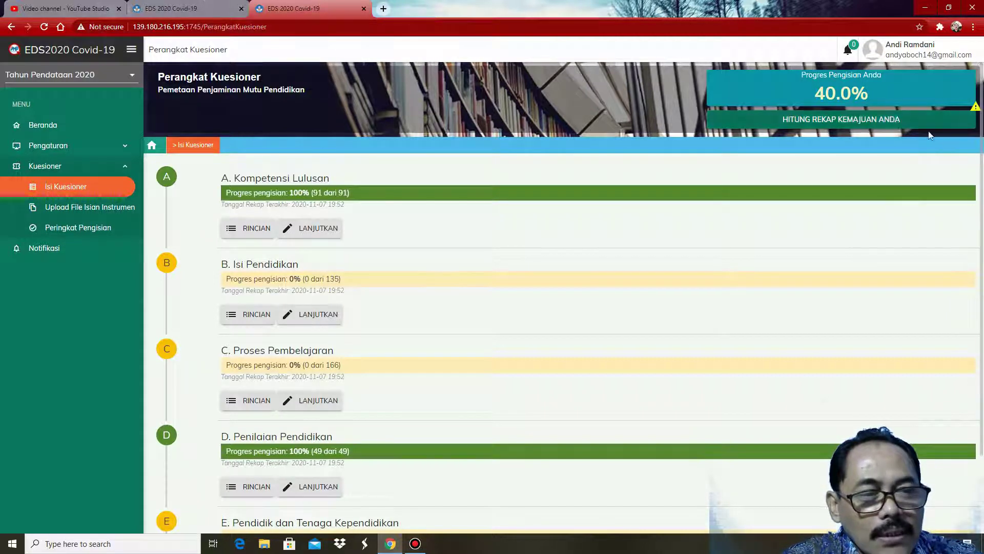
# Step: View the first question of section E. Pendidik dan Tenaga Kependidikan, and return to the questionnaire overview
pyautogui.scroll(-1, 983, 253)
pyautogui.scroll(-1, 982, 254)
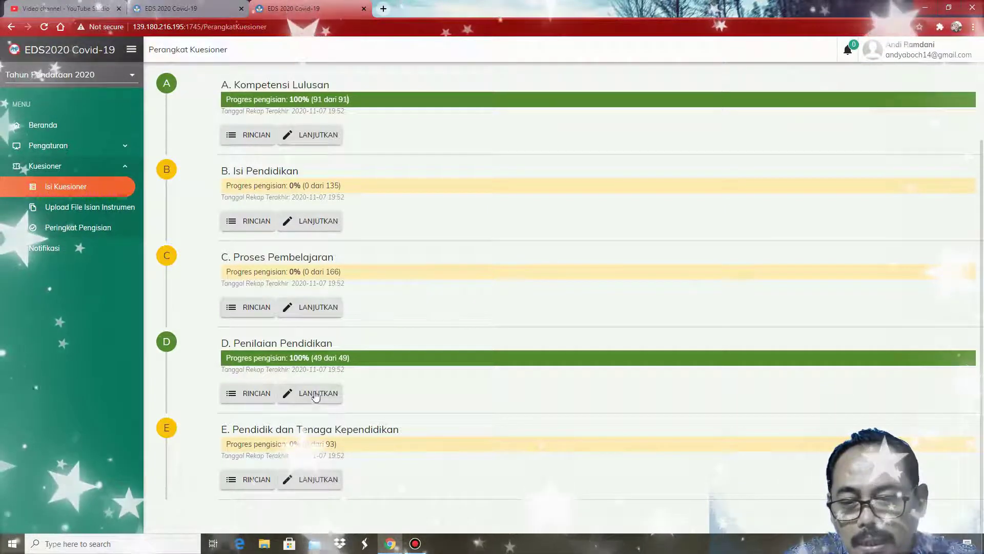
pyautogui.click(314, 487)
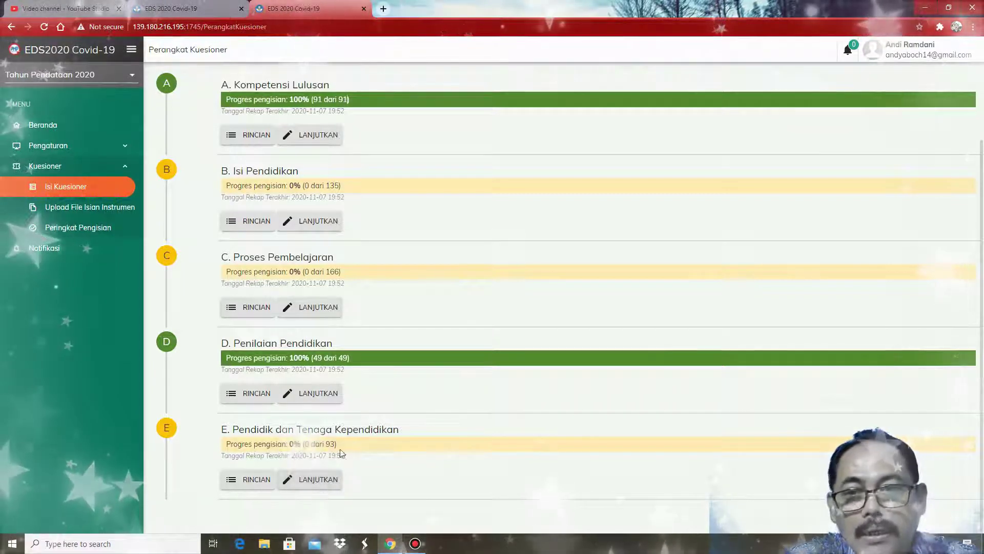
pyautogui.click(318, 481)
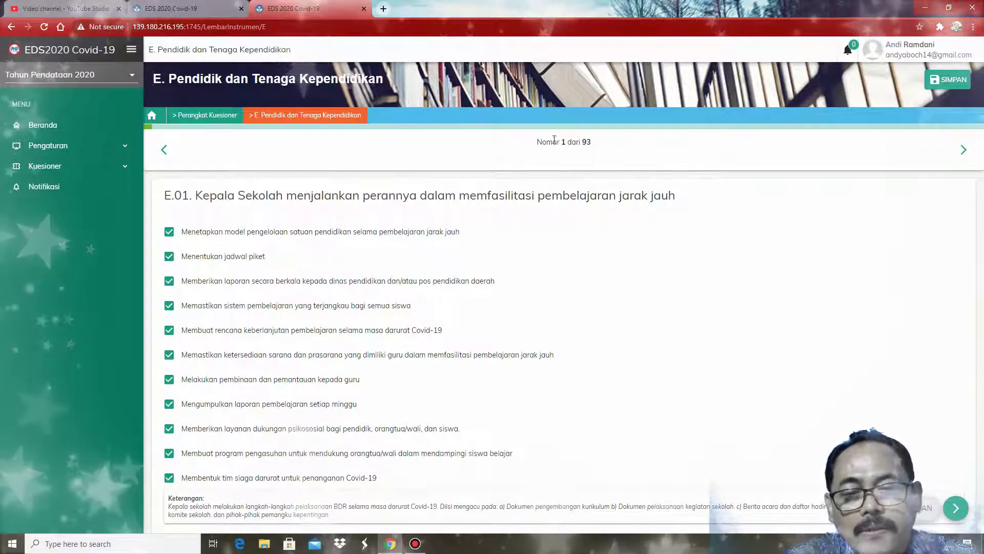
pyautogui.click(200, 117)
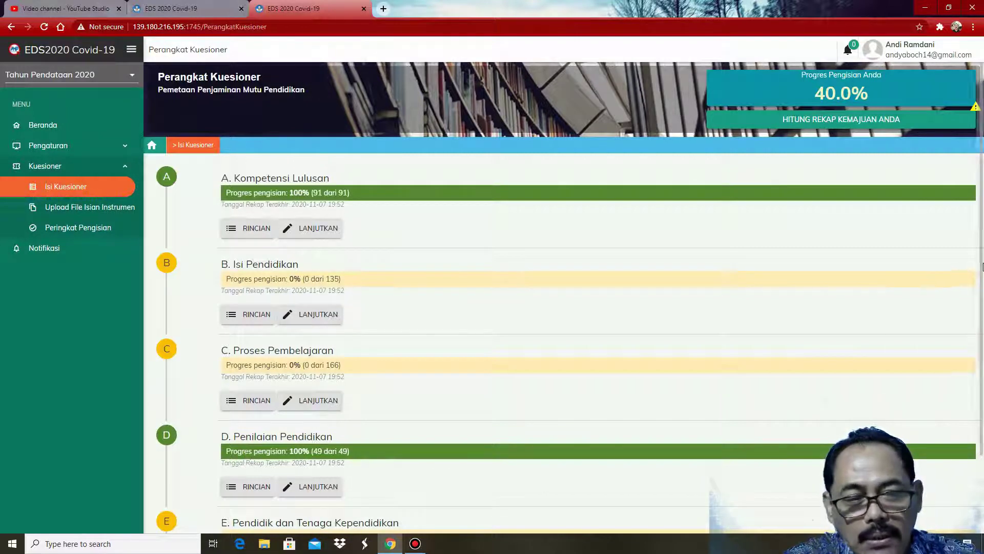
# Step: Recalculate the personal progress recap for all questionnaire sections
pyautogui.scroll(-2, 377, 465)
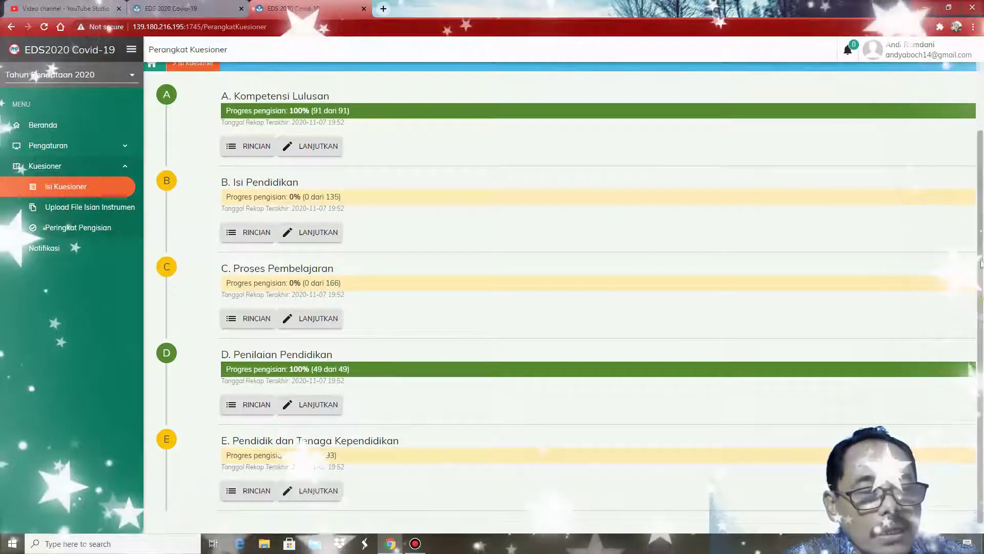
pyautogui.scroll(2, 980, 264)
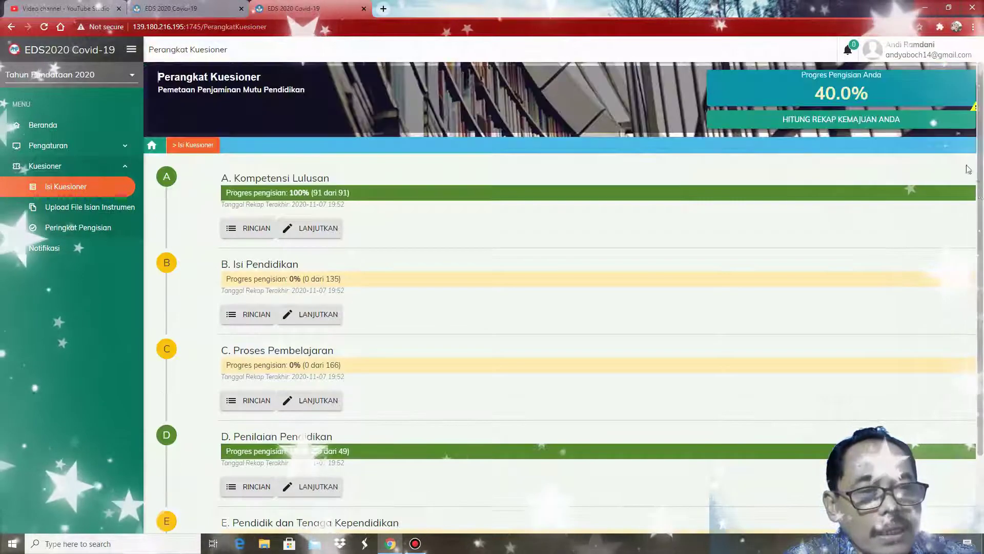
pyautogui.click(844, 120)
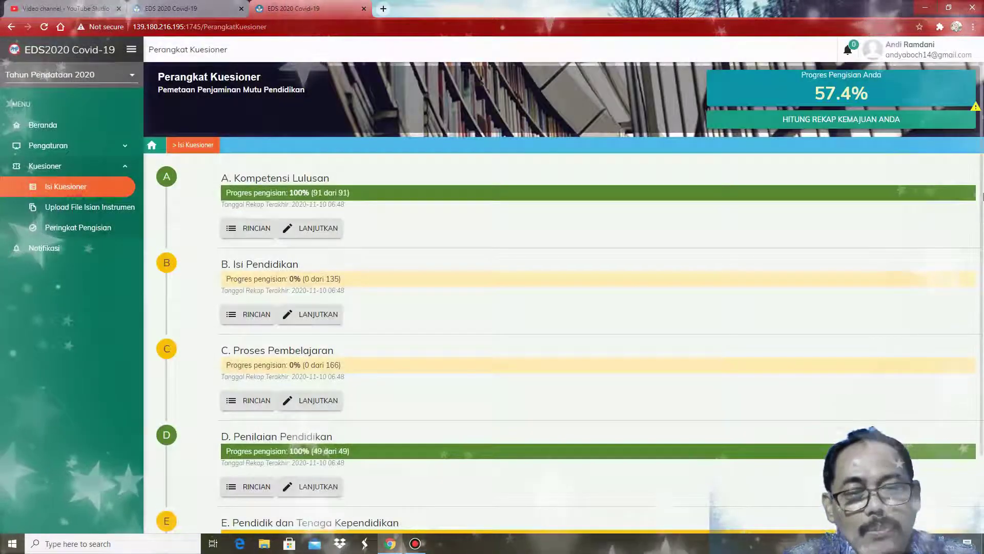
# Step: Open the progress details of section E. Pendidik dan Tenaga Kependidikan and look through its questions for unanswered items
pyautogui.scroll(-2, 730, 351)
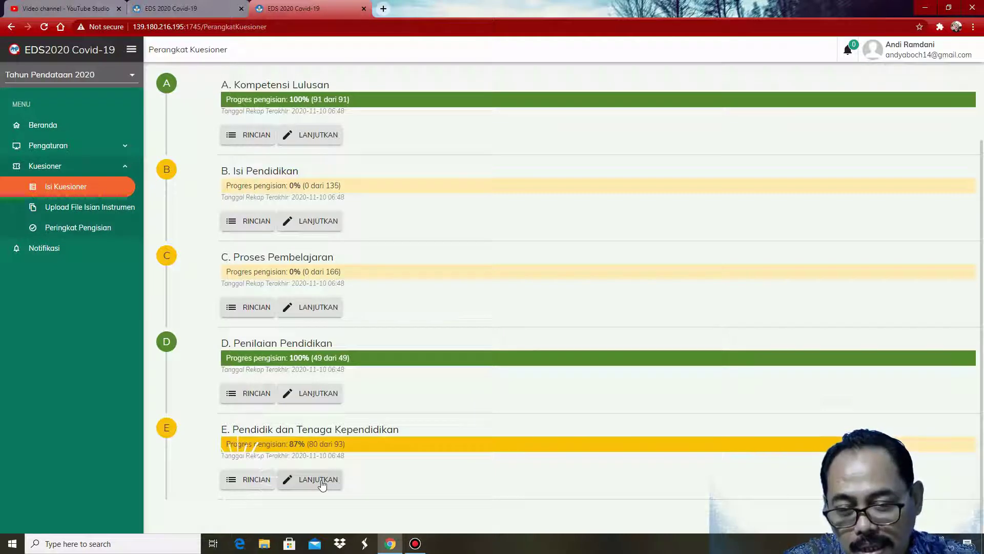
pyautogui.click(257, 479)
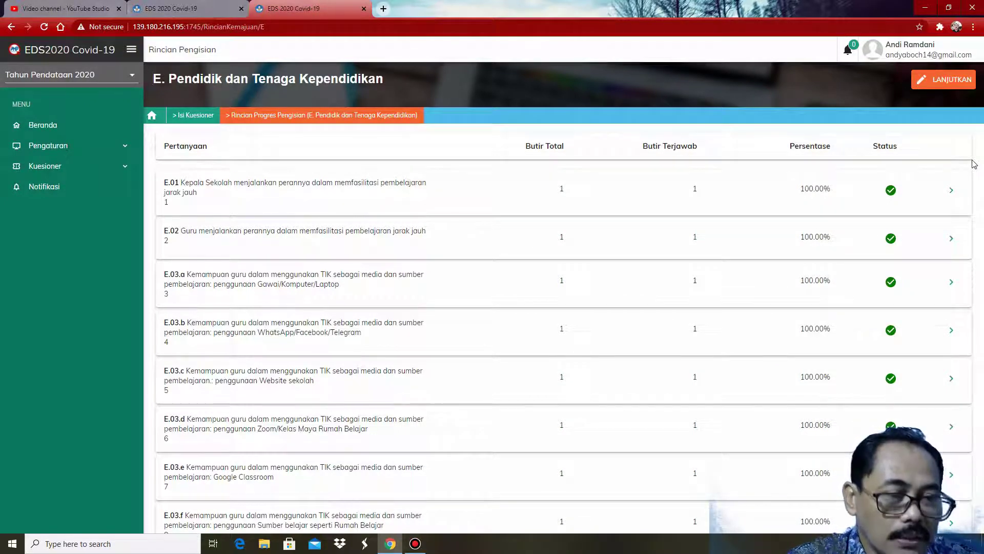
pyautogui.scroll(-5, 974, 164)
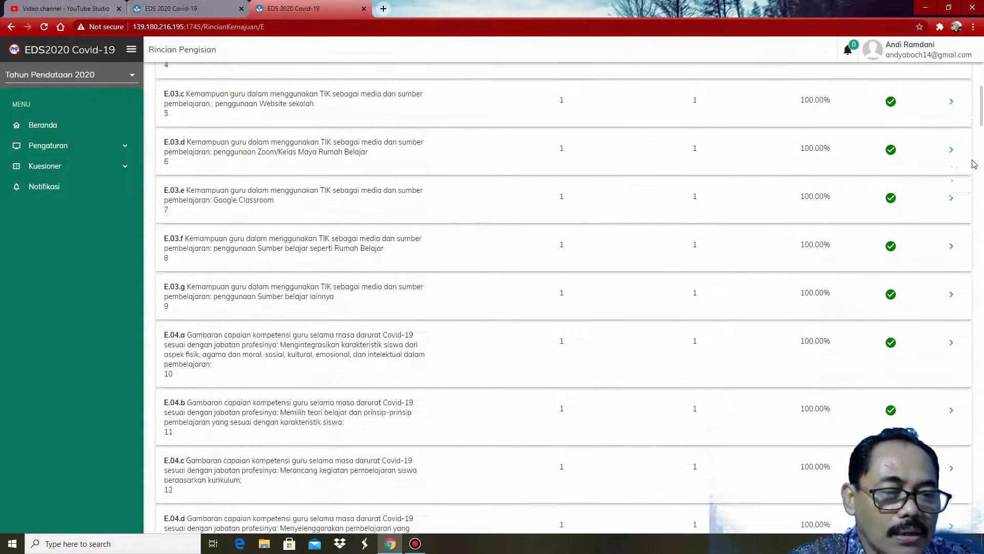
pyautogui.scroll(-5, 974, 164)
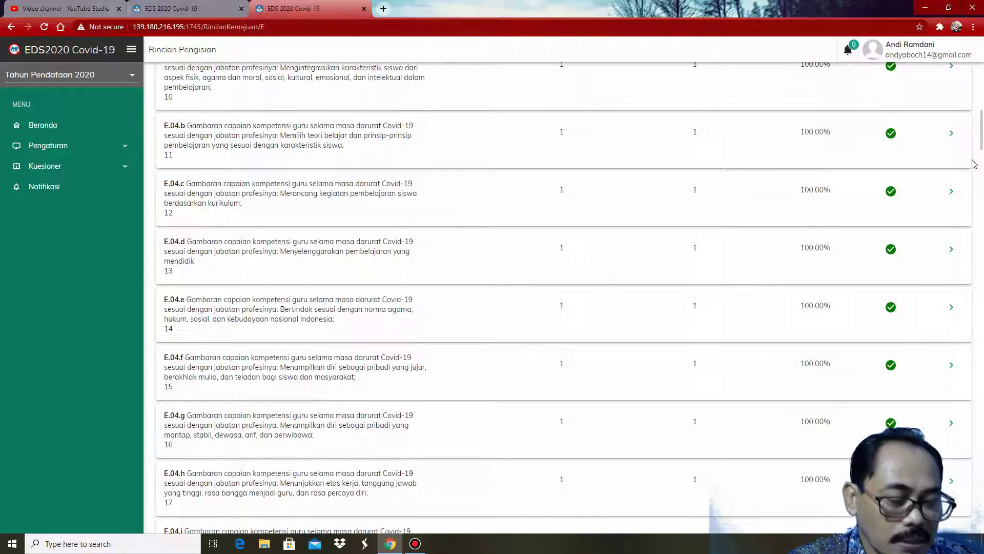
pyautogui.scroll(-12, 974, 164)
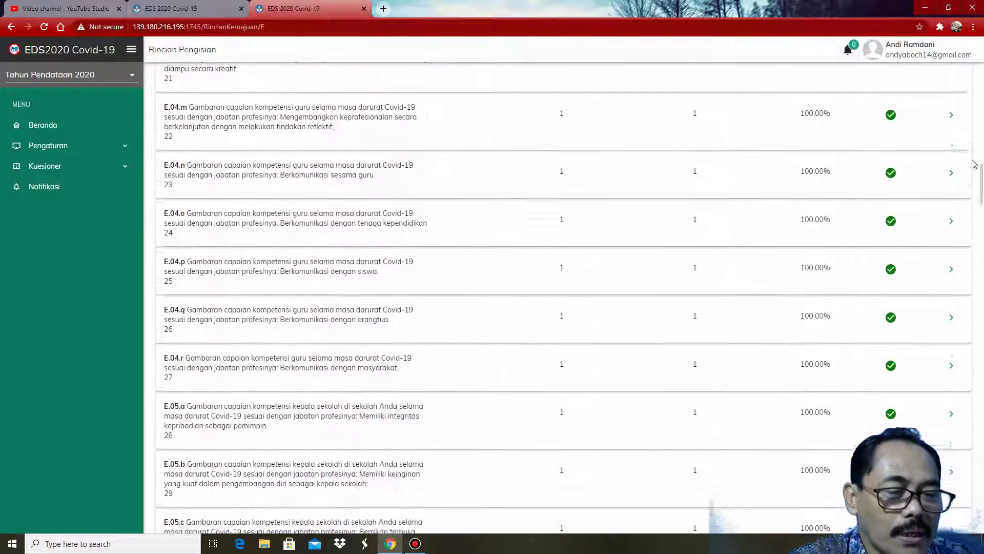
pyautogui.scroll(-2, 974, 164)
pyautogui.scroll(-16, 933, 129)
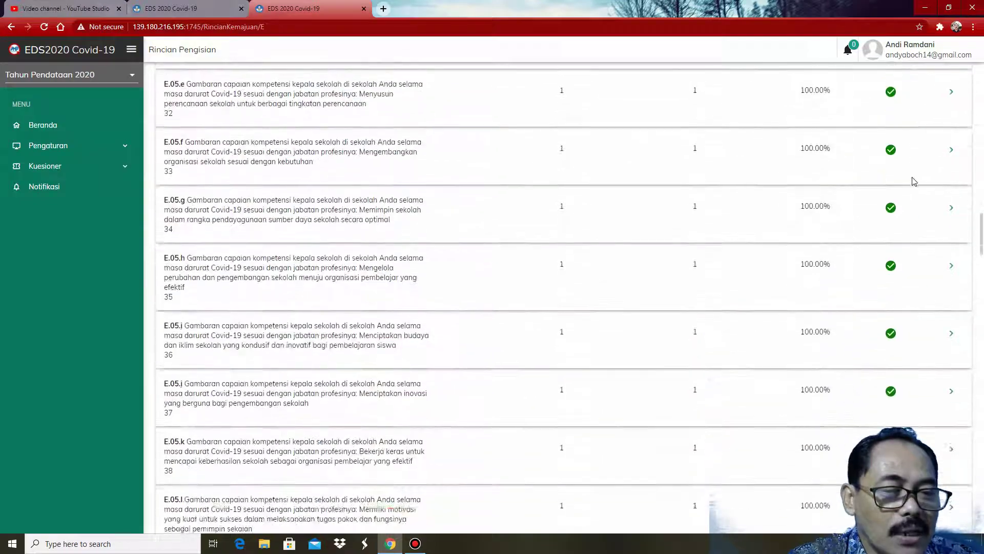
pyautogui.scroll(-16, 918, 229)
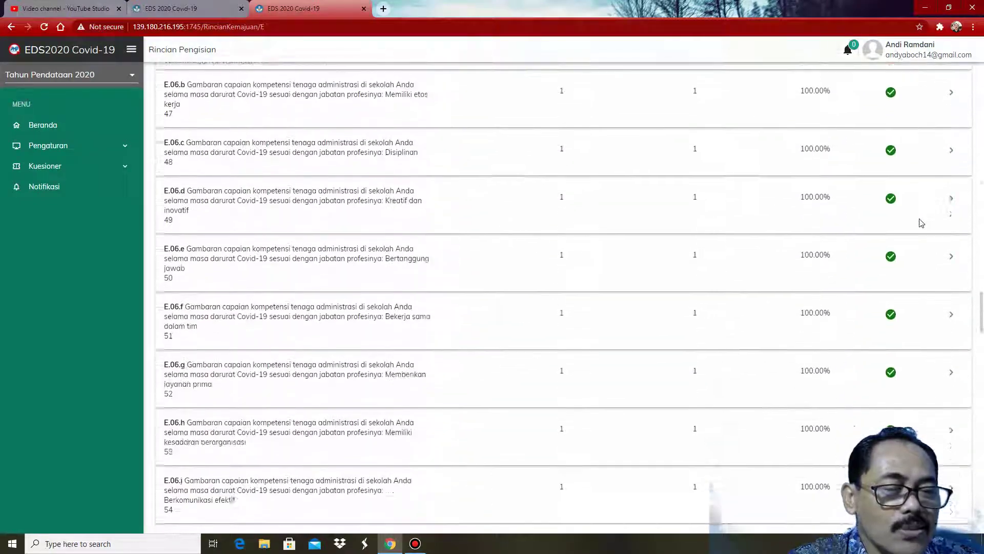
pyautogui.scroll(-16, 921, 222)
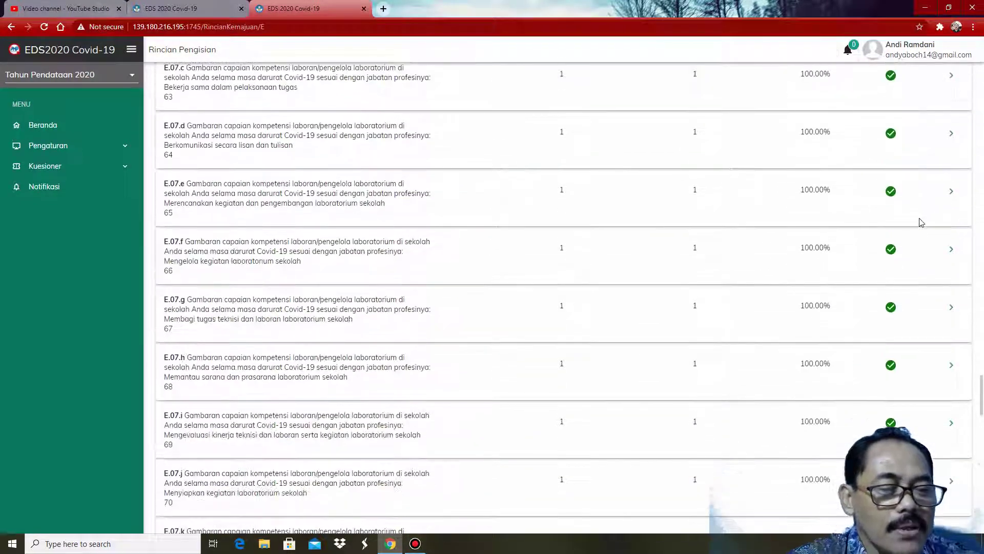
pyautogui.scroll(-5, 921, 222)
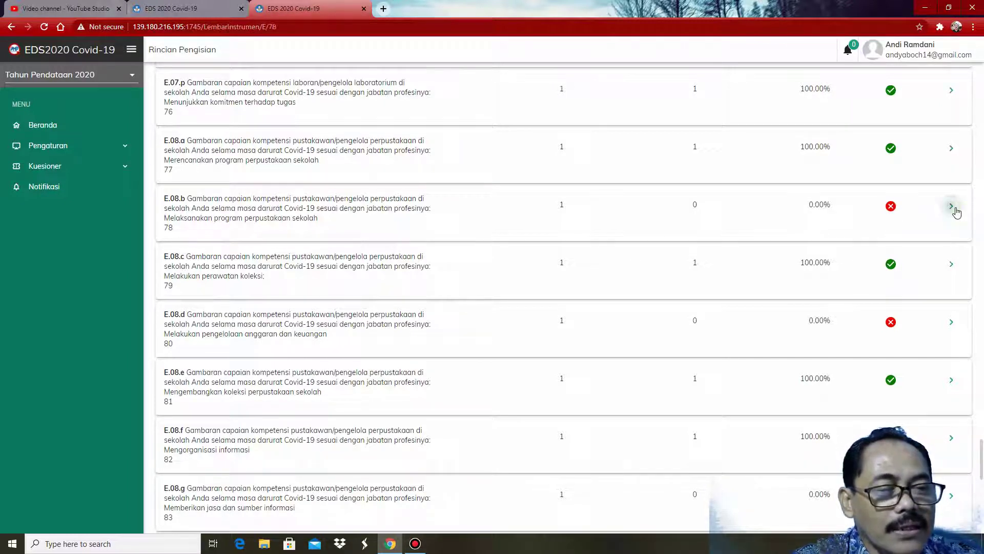
# Step: Answer question E.08.b on carrying out the school library programme with 7, advance to E.08.c and save the answers
pyautogui.click(951, 206)
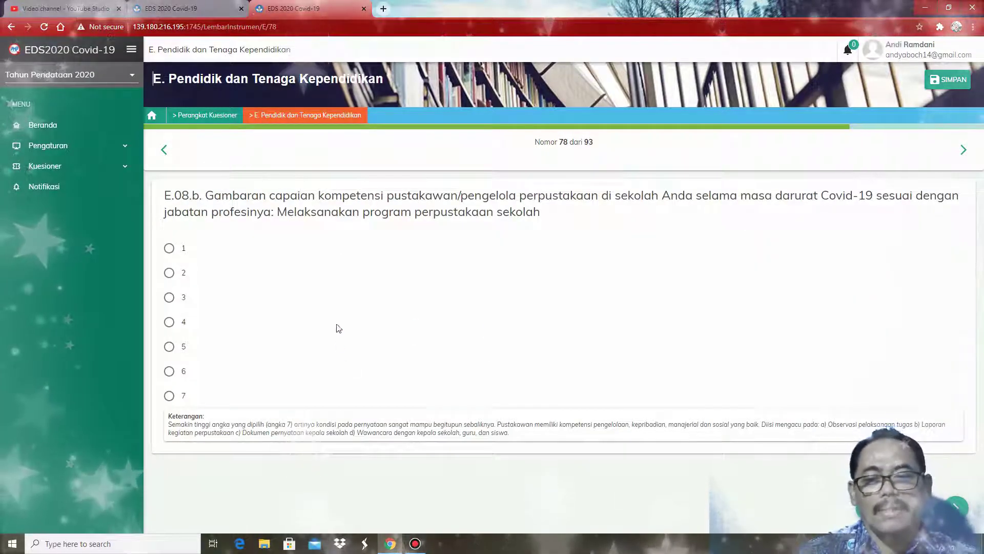
pyautogui.click(169, 396)
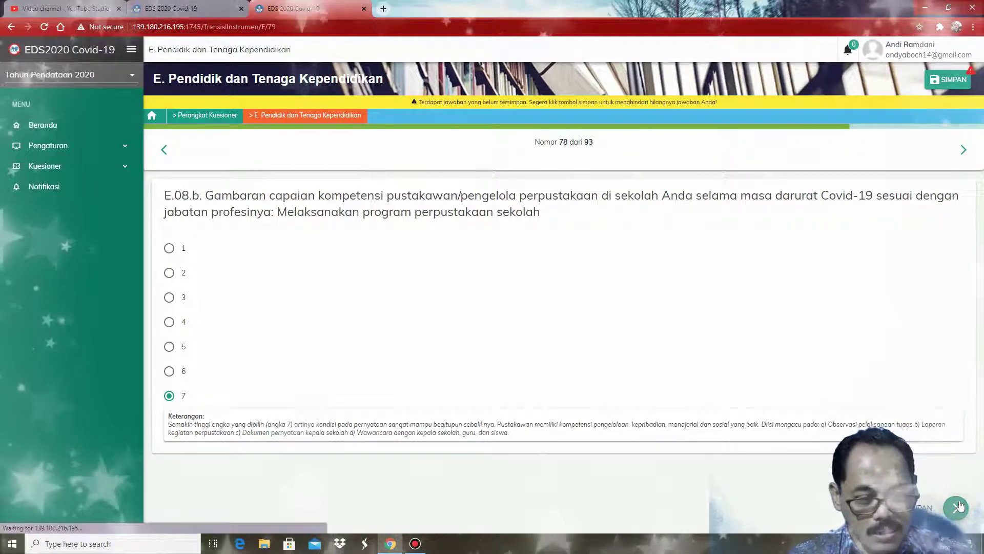
pyautogui.click(959, 506)
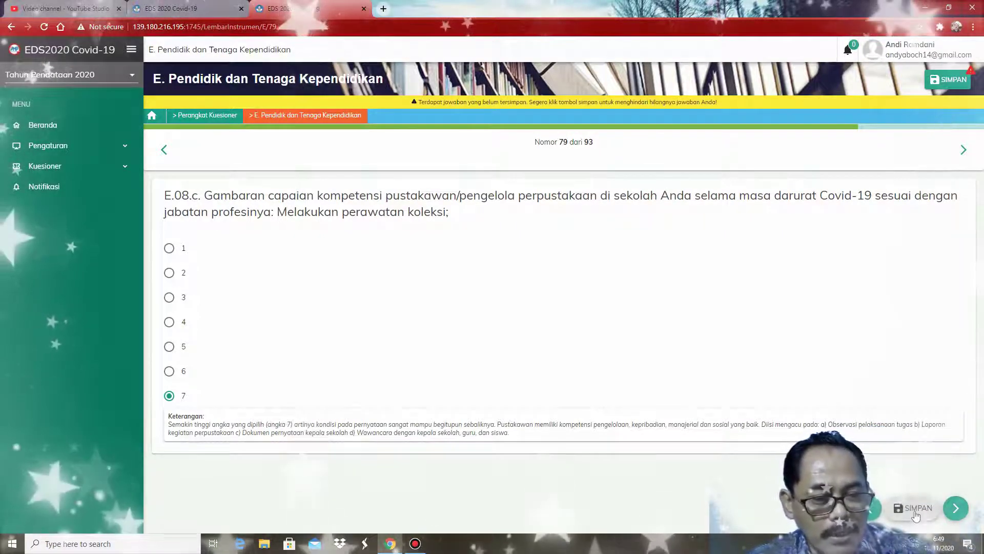
pyautogui.click(915, 510)
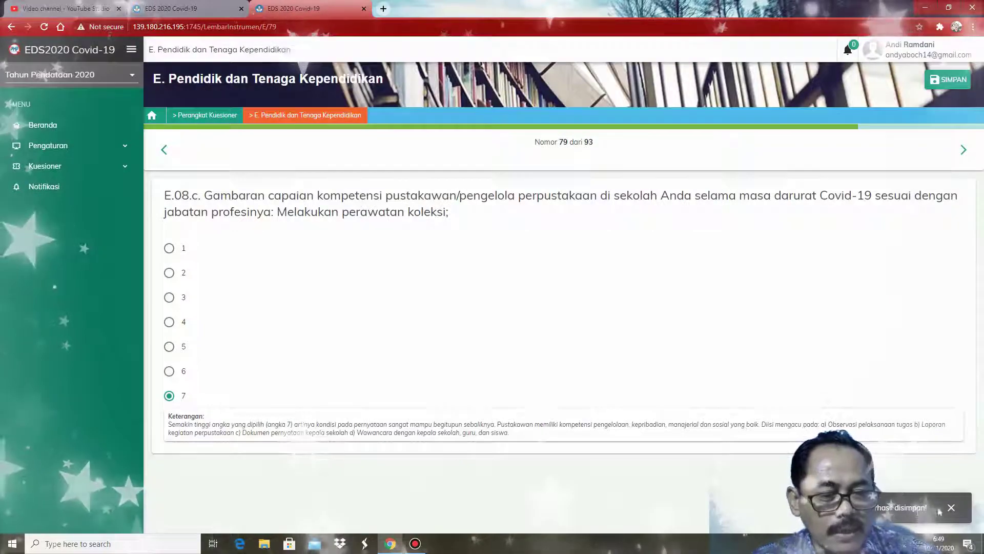
pyautogui.click(951, 509)
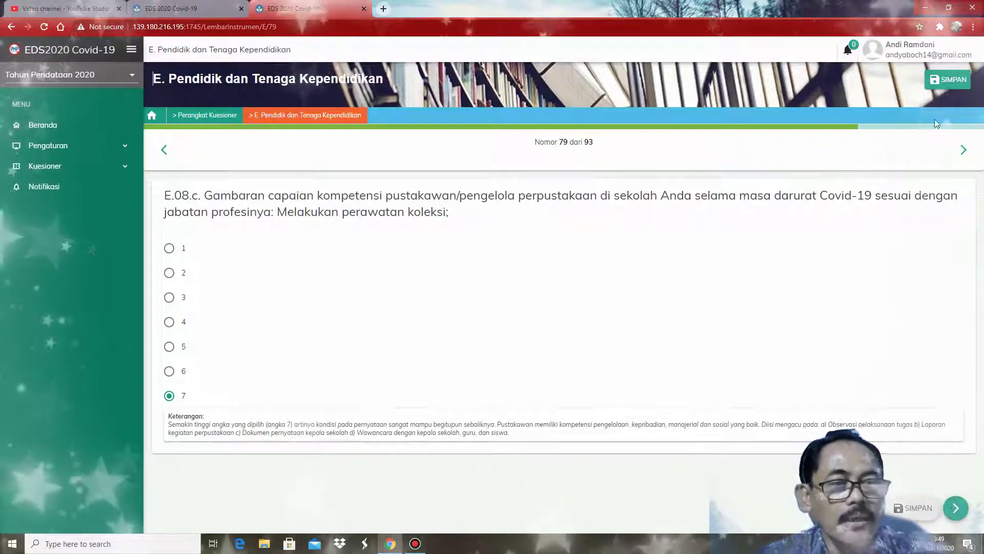
pyautogui.click(950, 82)
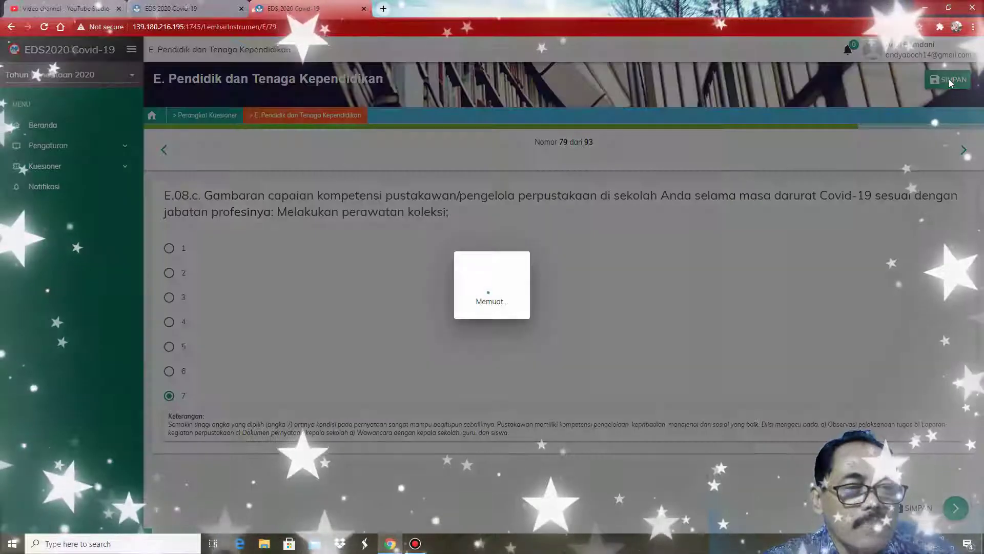
# Step: Return to the questionnaire overview and refresh the progress recap to include the newly saved answer
pyautogui.click(217, 116)
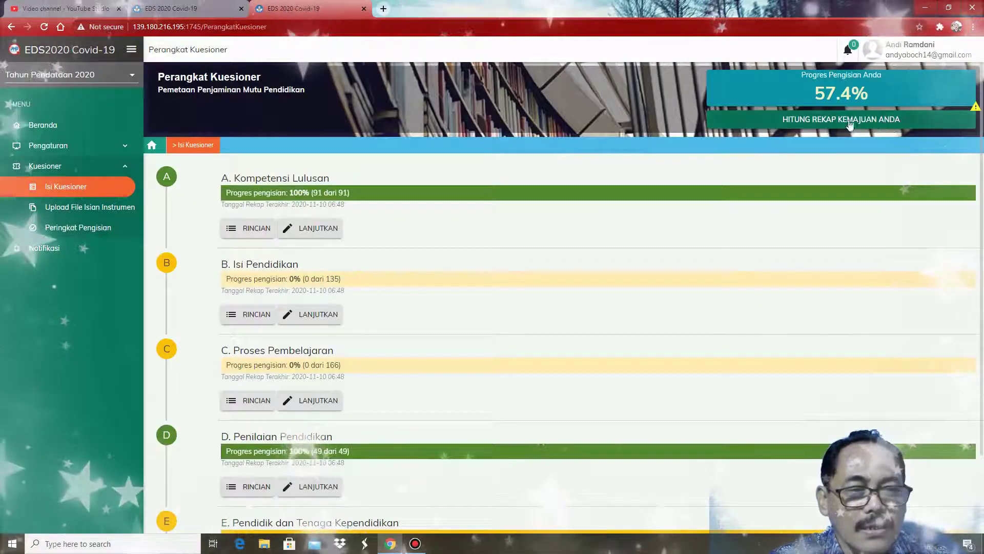
pyautogui.click(846, 121)
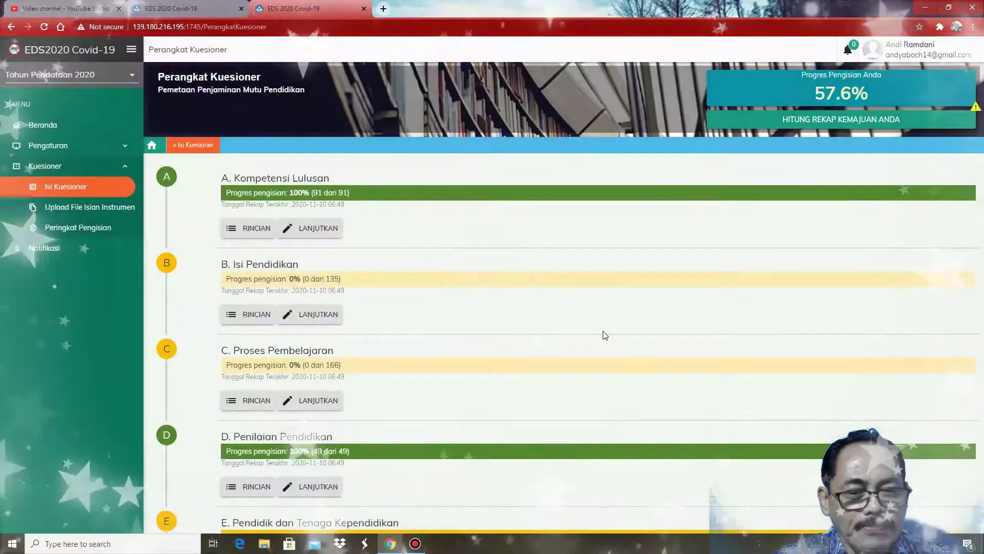
# Step: Find unanswered question E.08.d on budget and finance management in section E's progress details, answer it with 7 and save
pyautogui.scroll(-2, 982, 222)
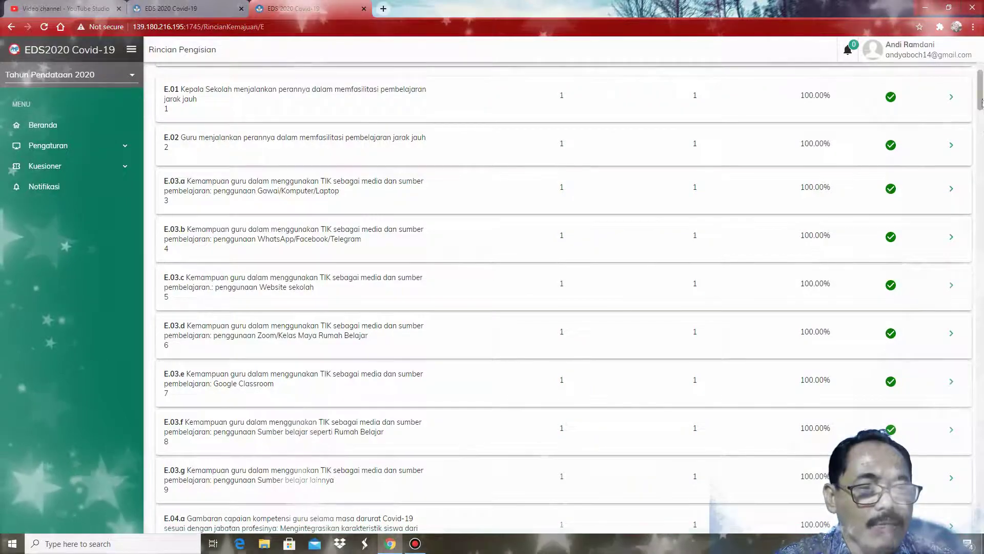
pyautogui.moveTo(981, 103); pyautogui.dragTo(982, 487)
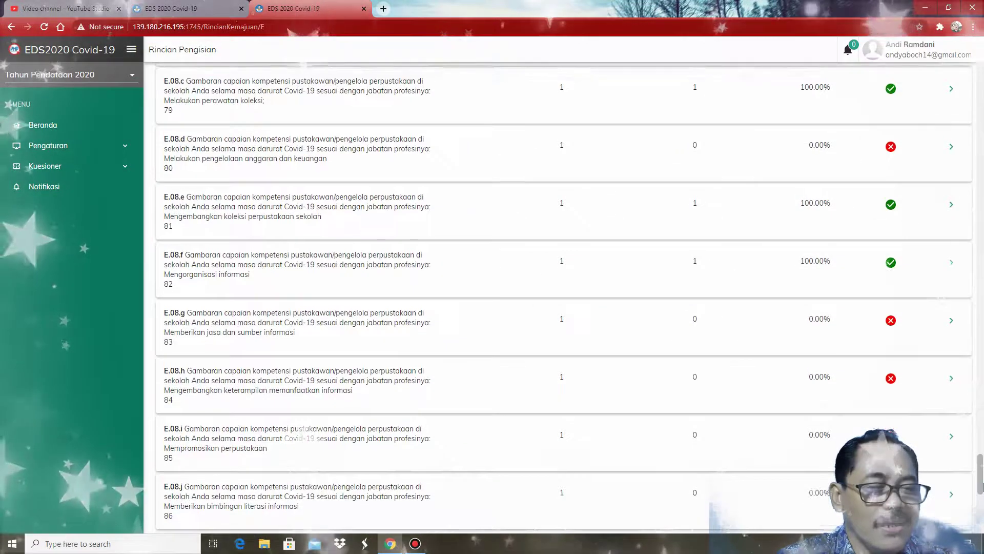
pyautogui.click(950, 150)
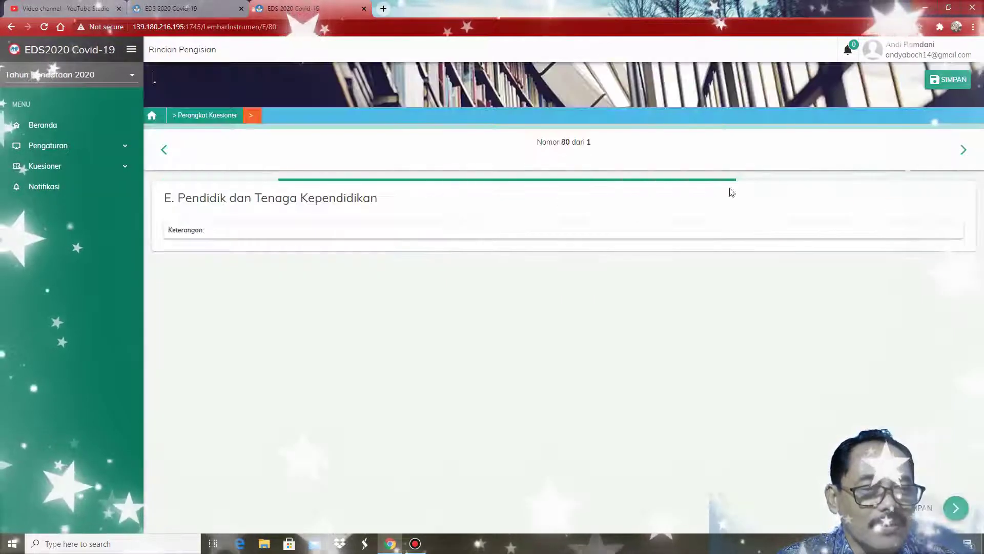
pyautogui.click(209, 398)
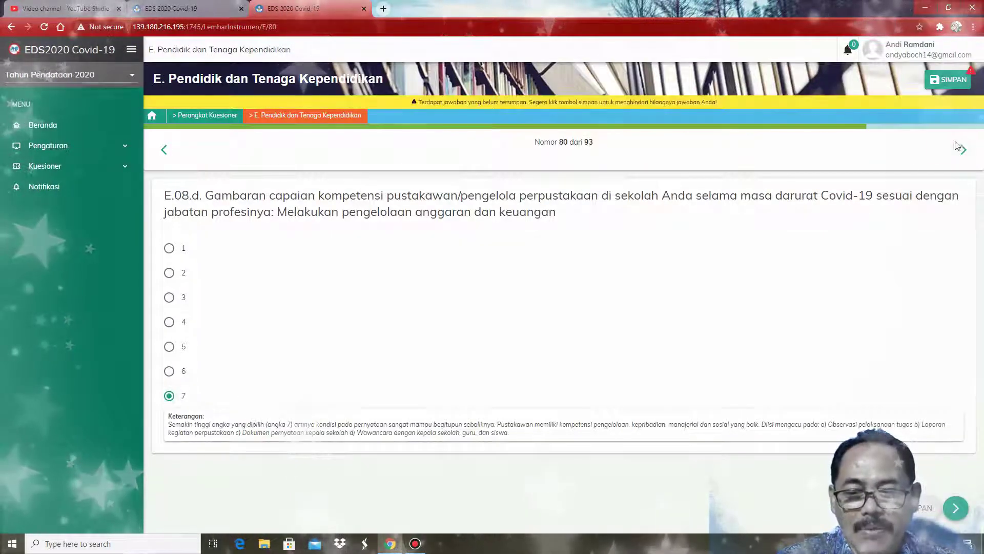
pyautogui.click(934, 510)
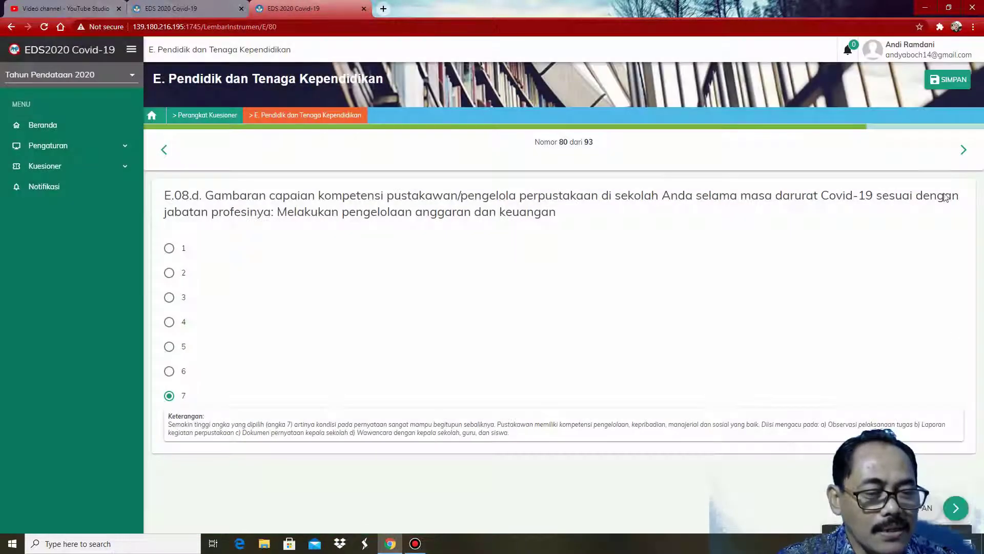
# Step: Return to the questionnaire overview and recalculate the progress recap with the E.08.d answer included
pyautogui.click(186, 115)
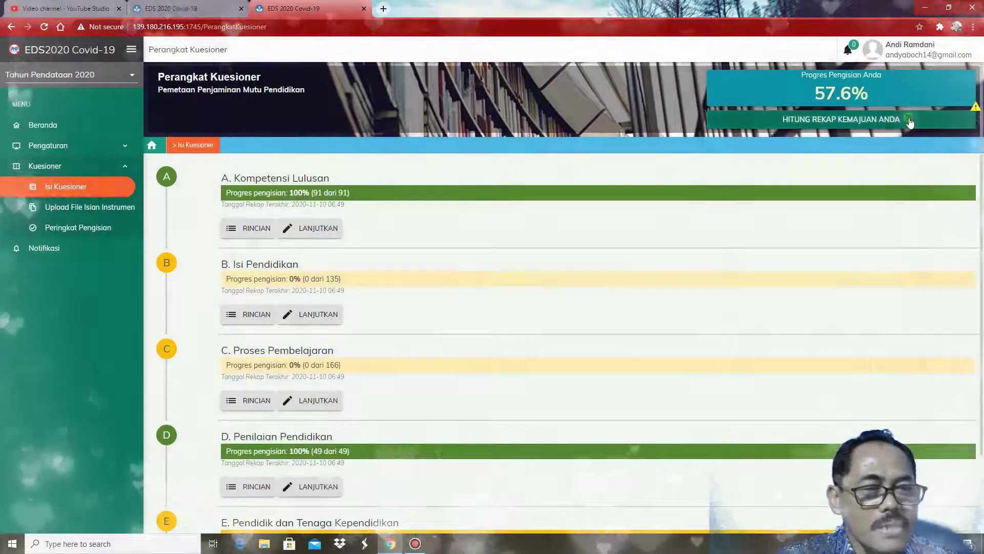
pyautogui.click(910, 122)
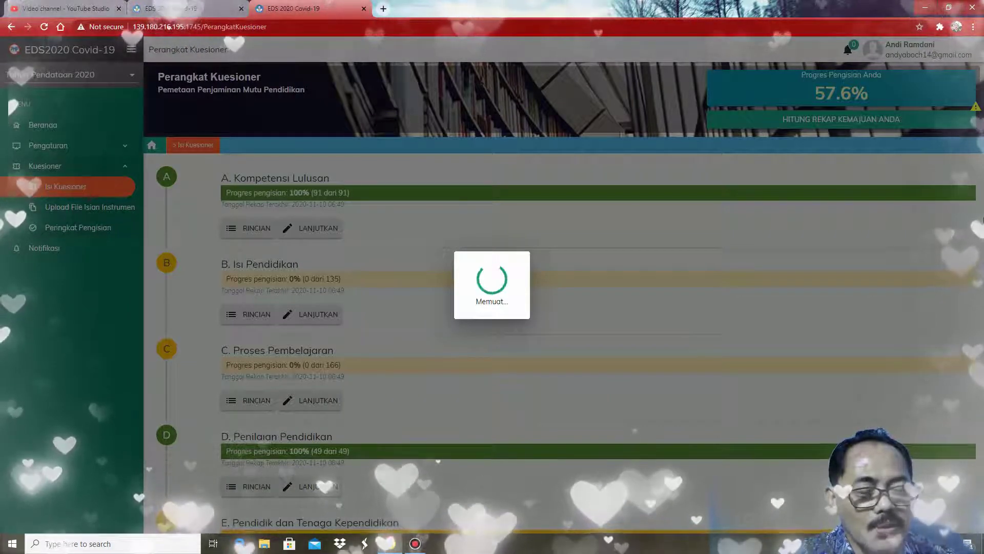
# Step: Locate unanswered question E.08.g on information services and resources in section E's progress details and answer it with 7
pyautogui.scroll(-2, 475, 405)
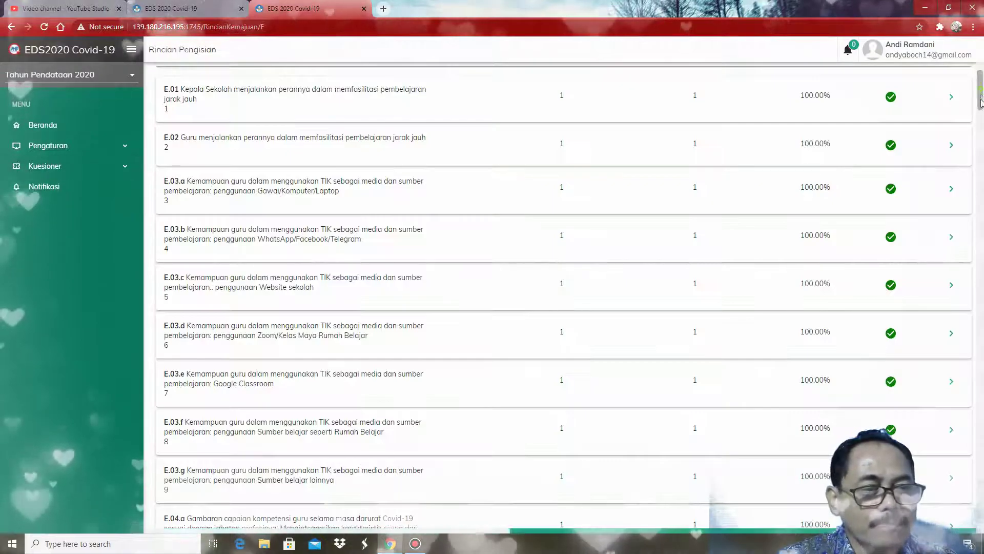
pyautogui.moveTo(980, 100); pyautogui.dragTo(982, 496)
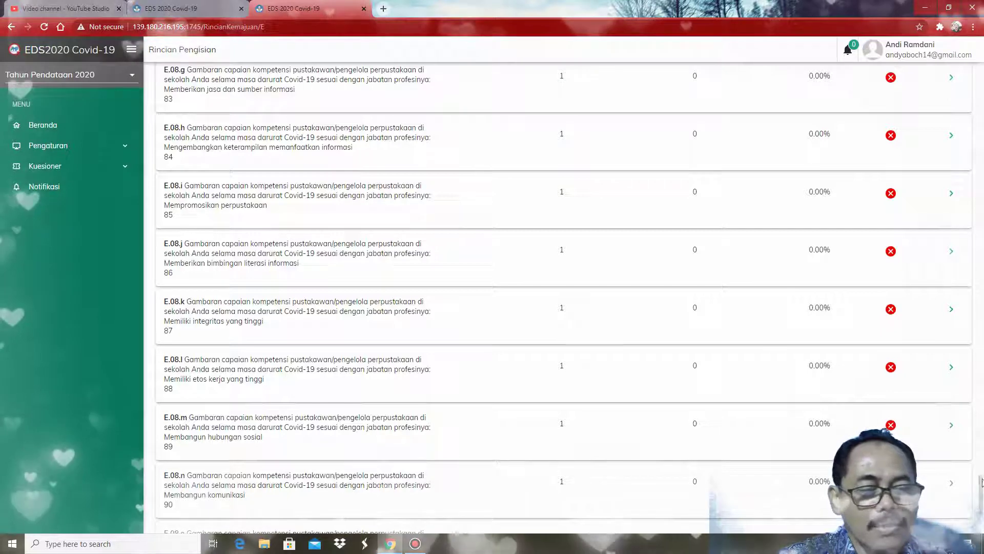
pyautogui.moveTo(982, 482)
pyautogui.mouseDown()
pyautogui.moveTo(982, 509)
pyautogui.moveTo(982, 467)
pyautogui.mouseUp()
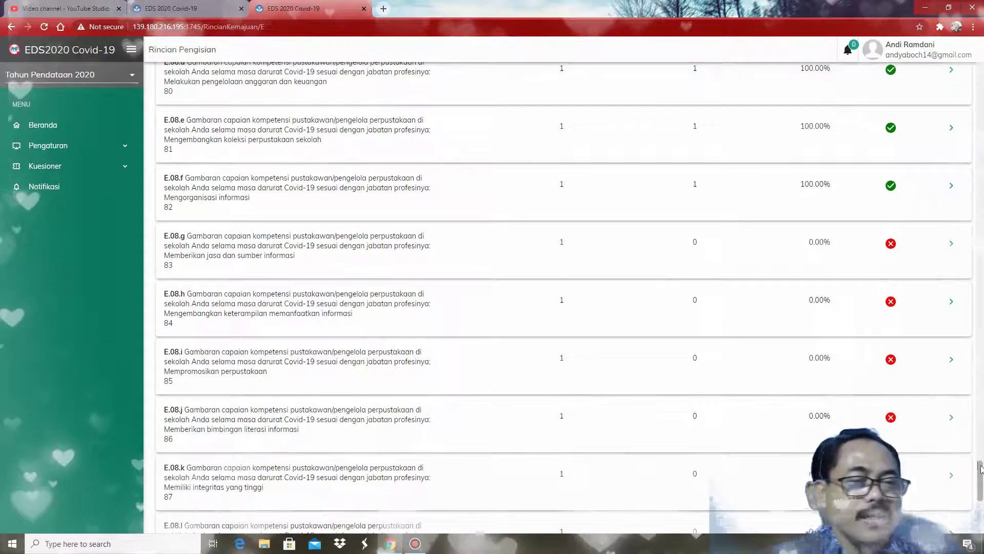
pyautogui.click(952, 248)
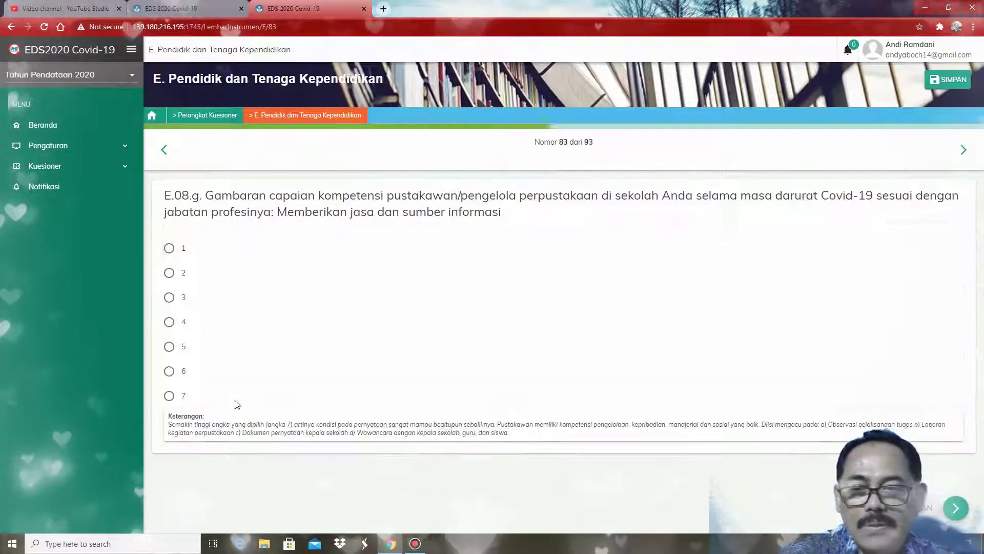
pyautogui.click(182, 400)
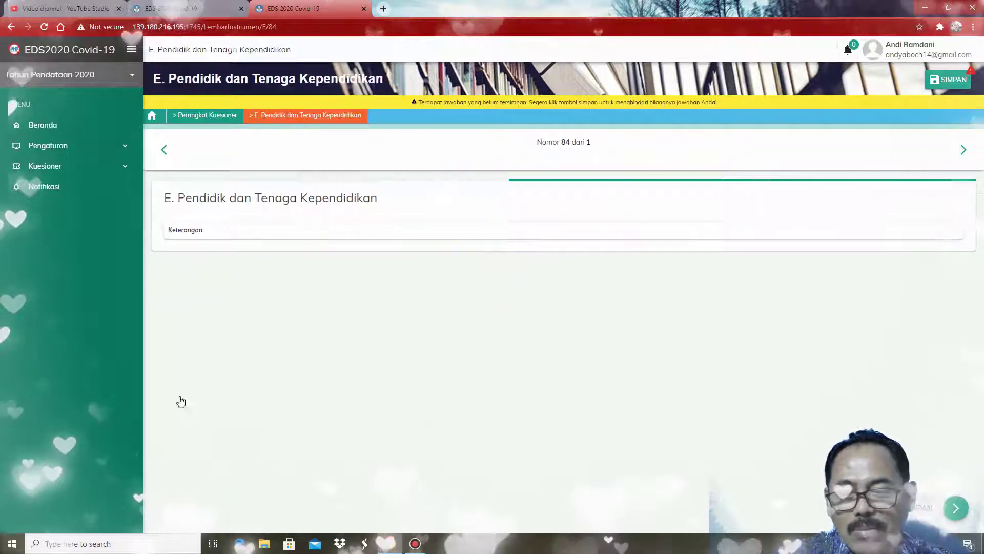
# Step: Answer the remaining library questions E.08.h to E.08.q, choosing 6 for E.08.i and 7 for E.08.q, and save the answers
pyautogui.click(955, 509)
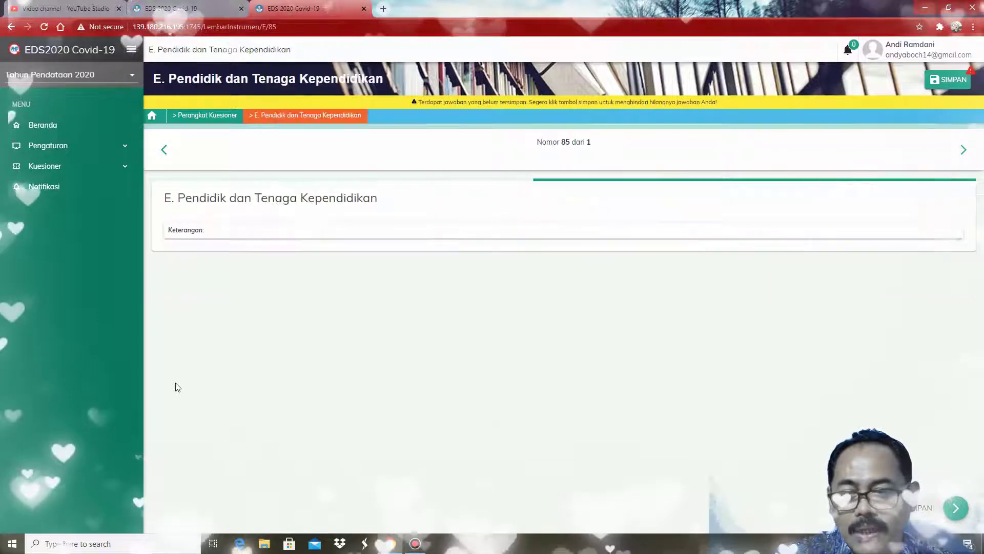
pyautogui.click(169, 371)
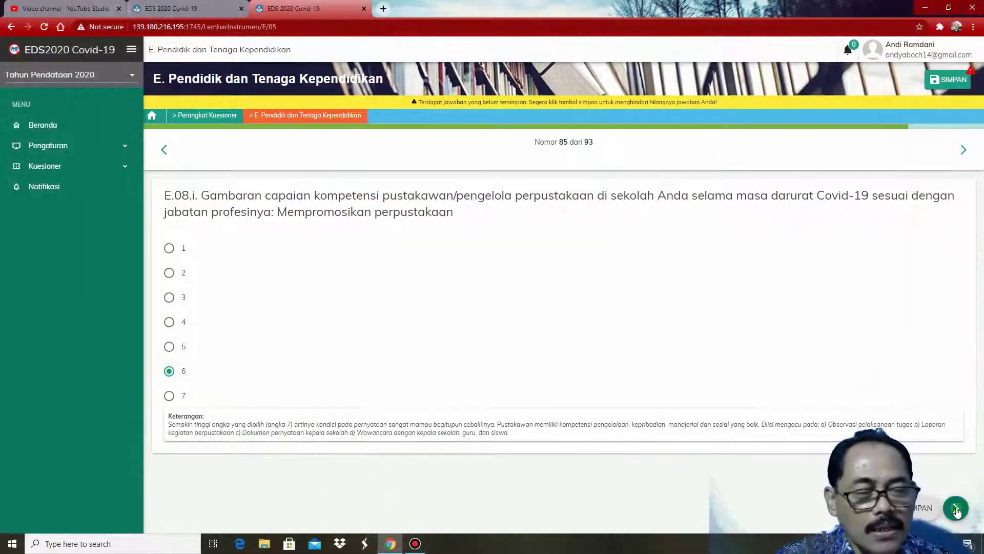
pyautogui.click(956, 509)
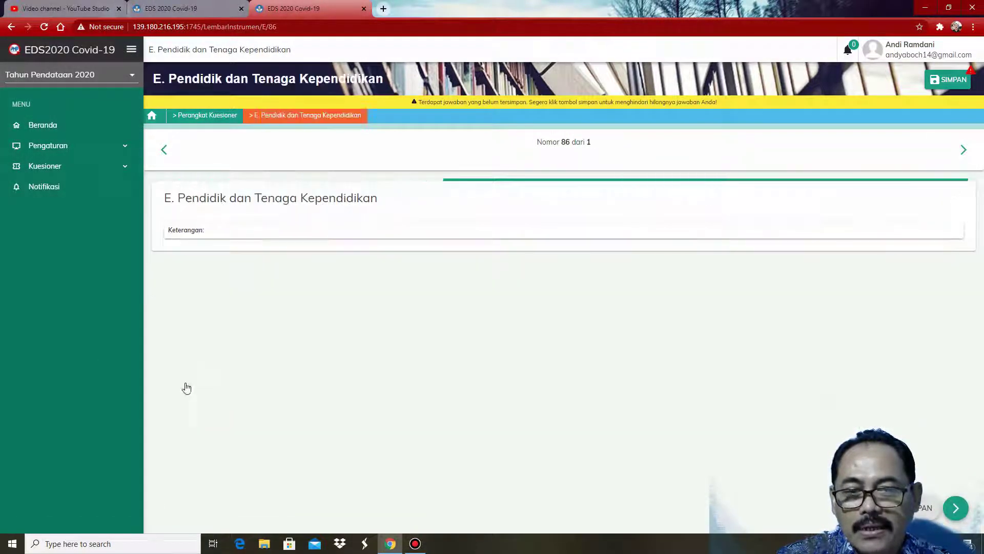
pyautogui.click(955, 507)
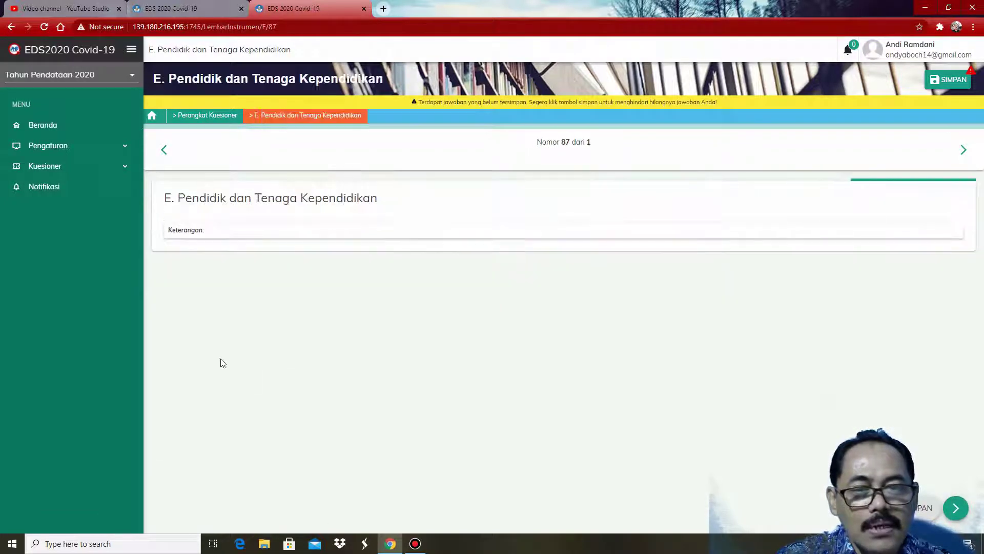
pyautogui.click(956, 509)
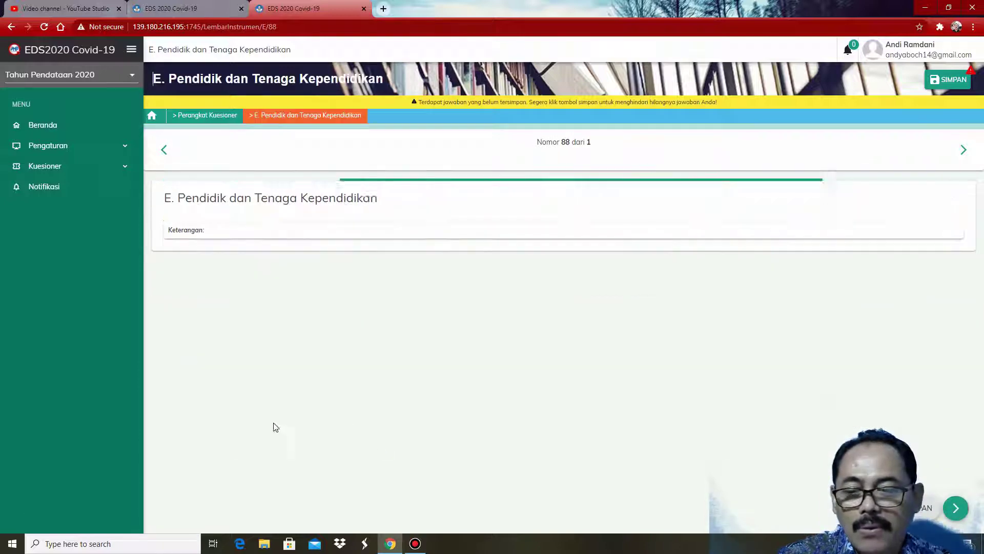
pyautogui.click(967, 513)
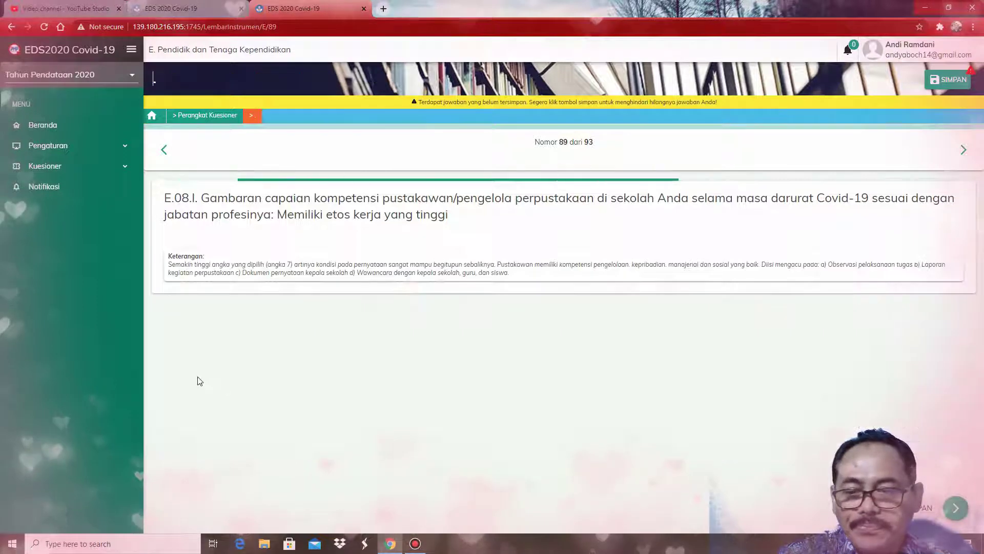
pyautogui.click(957, 509)
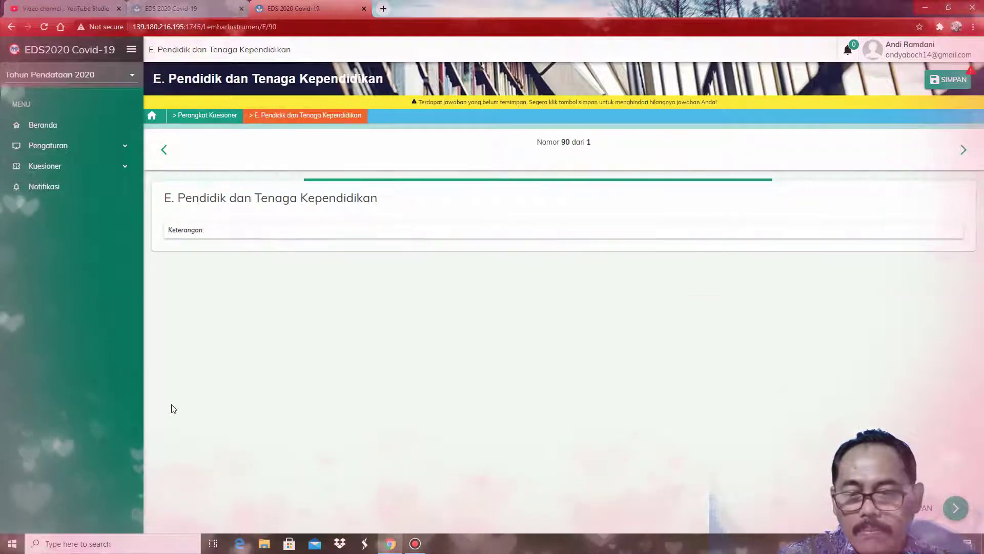
pyautogui.click(954, 508)
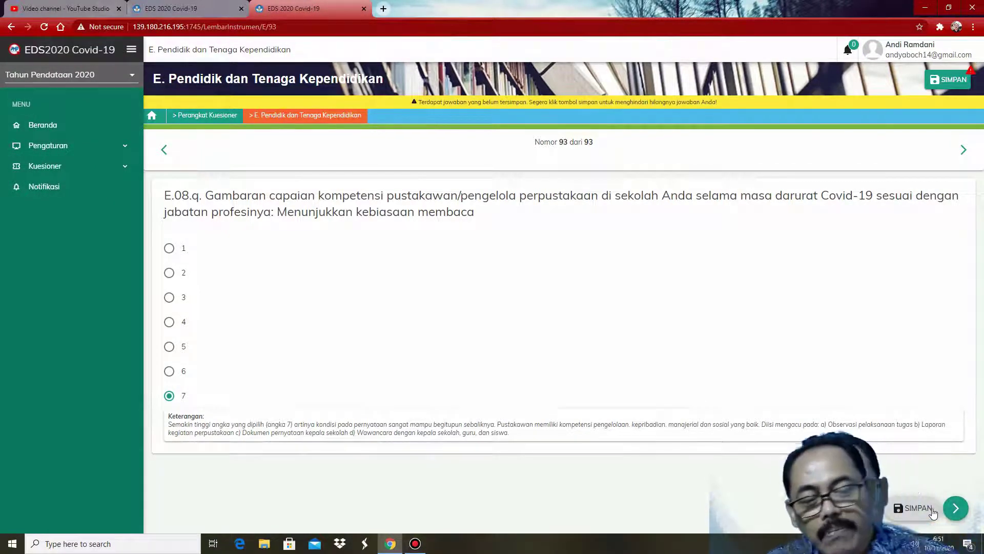
pyautogui.click(913, 507)
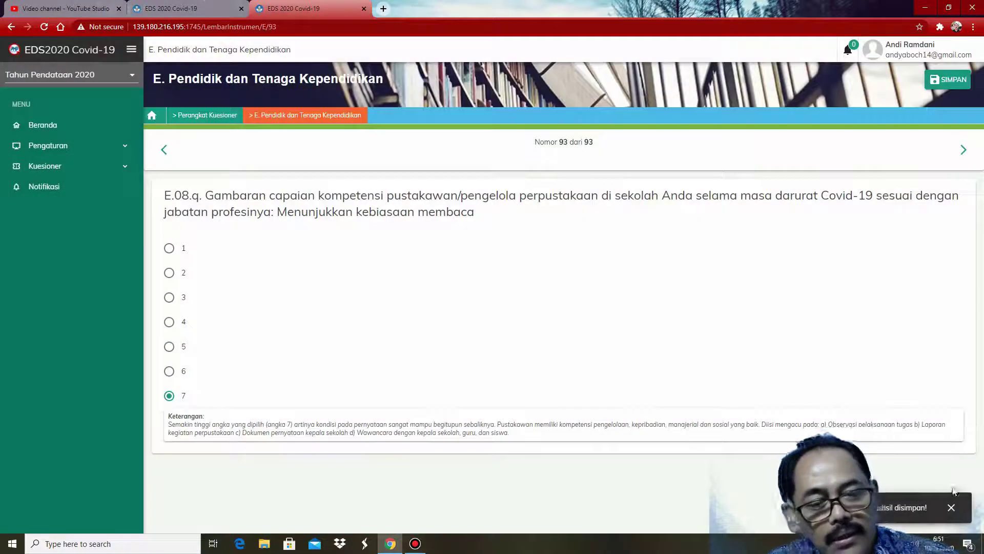
pyautogui.click(950, 509)
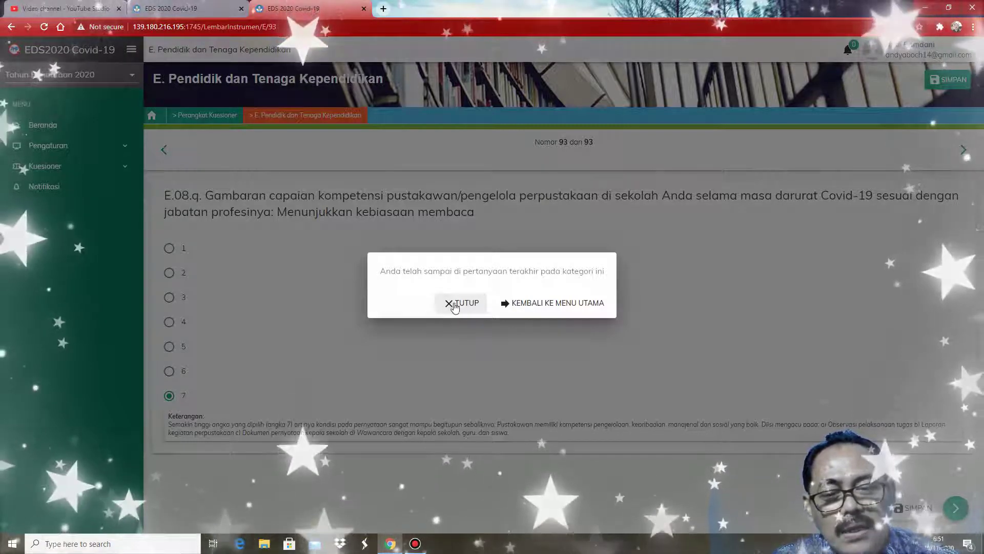
pyautogui.click(455, 305)
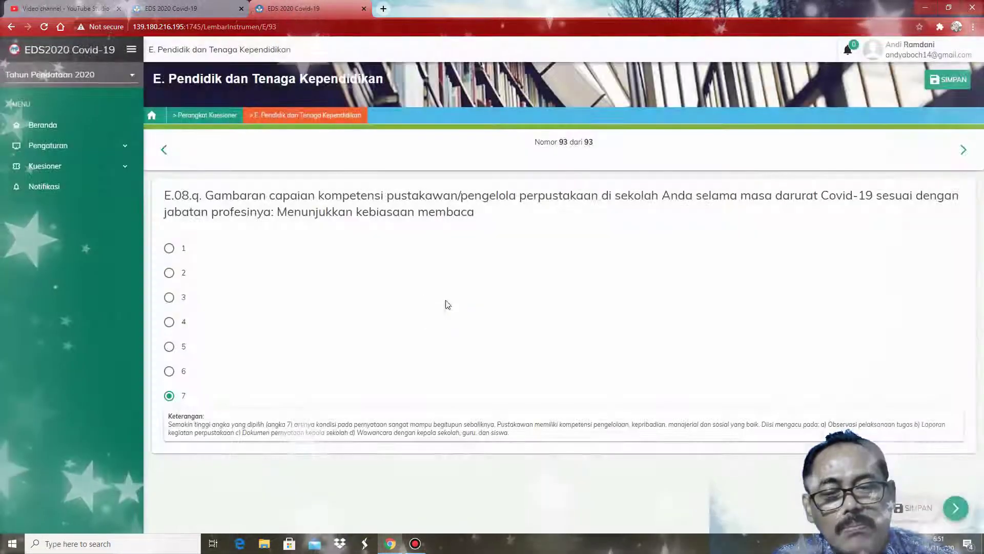
# Step: Return to the questionnaire overview, recalculate the progress recap and check the progress of section E
pyautogui.click(225, 115)
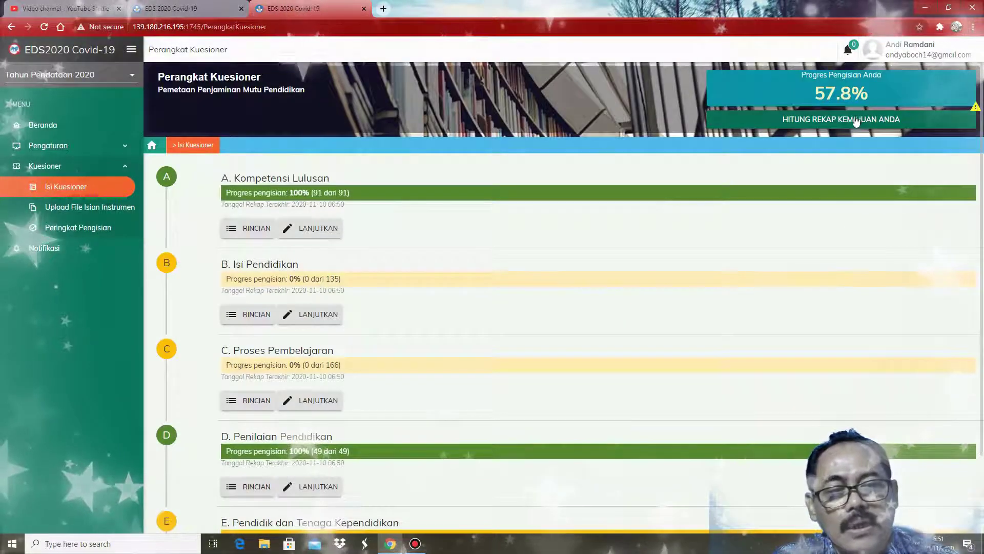
pyautogui.click(855, 120)
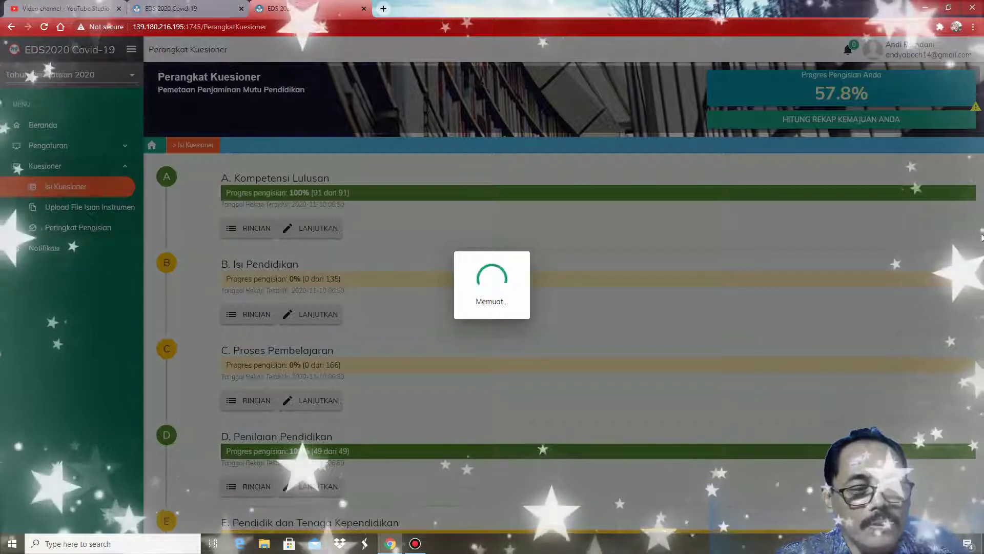
pyautogui.scroll(-2, 982, 266)
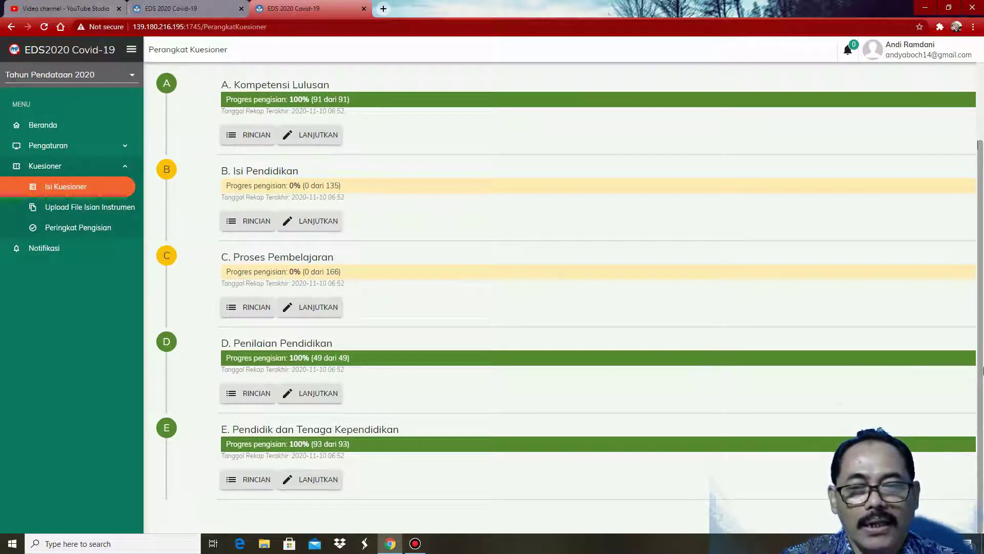
# Step: Review the Peringkat Pengisian page in the school operator account for each respondent's completion, comparing it with the teacher account's questionnaire overview
pyautogui.click(185, 13)
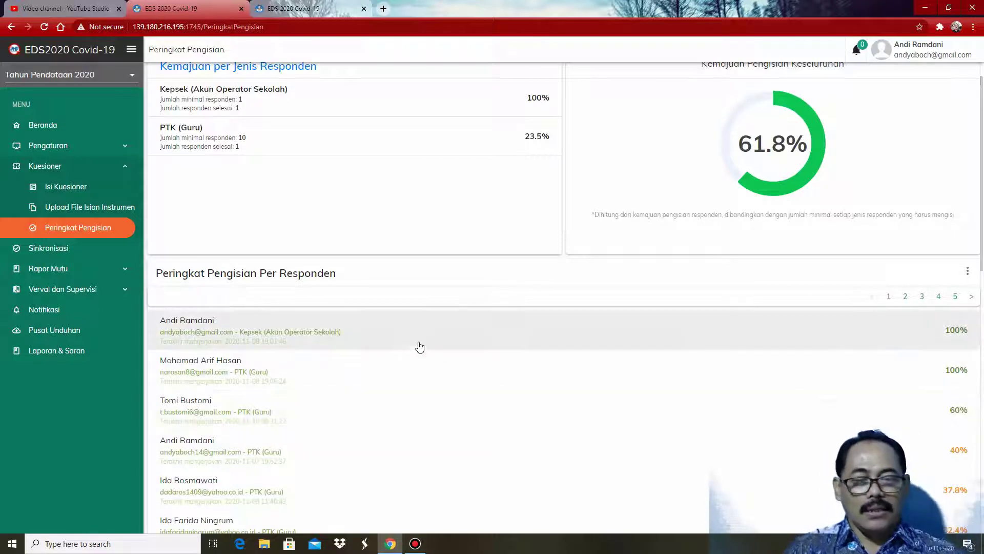
pyautogui.scroll(-3, 960, 334)
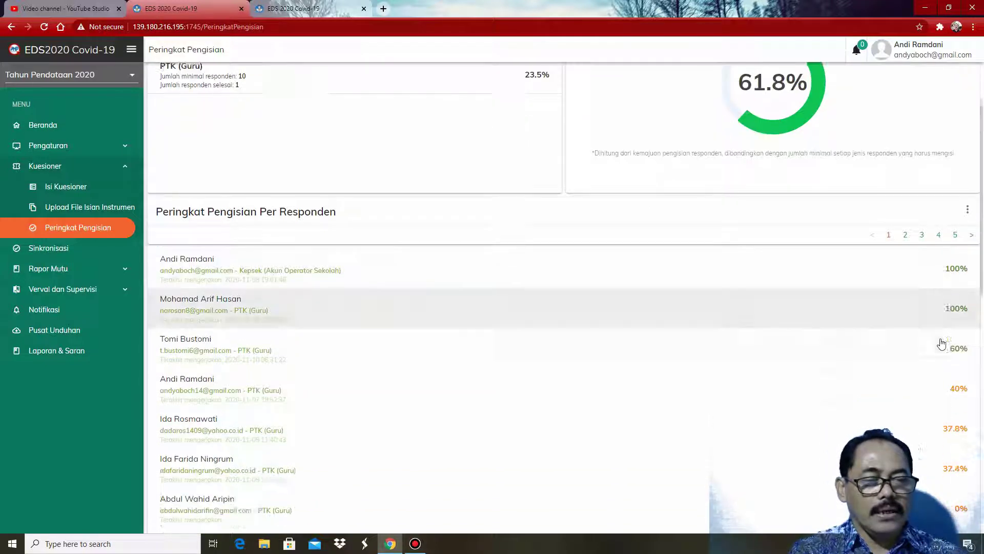
pyautogui.scroll(-1, 948, 333)
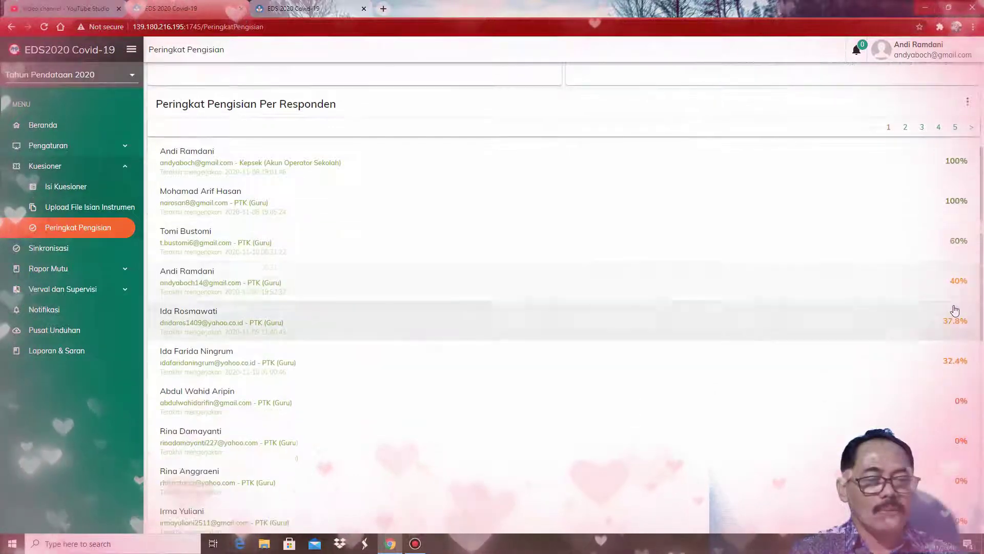
pyautogui.scroll(-1, 957, 319)
pyautogui.scroll(5, 957, 319)
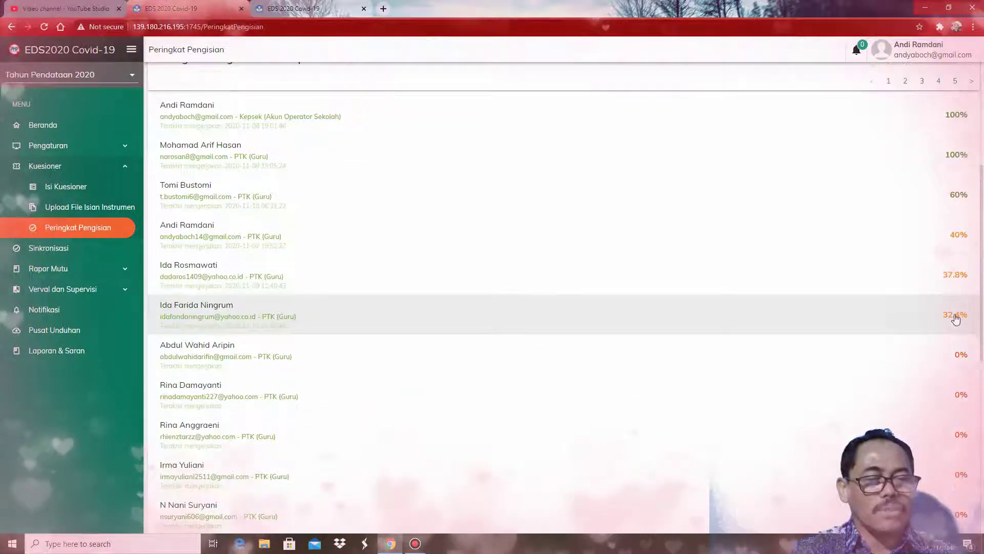
pyautogui.click(303, 11)
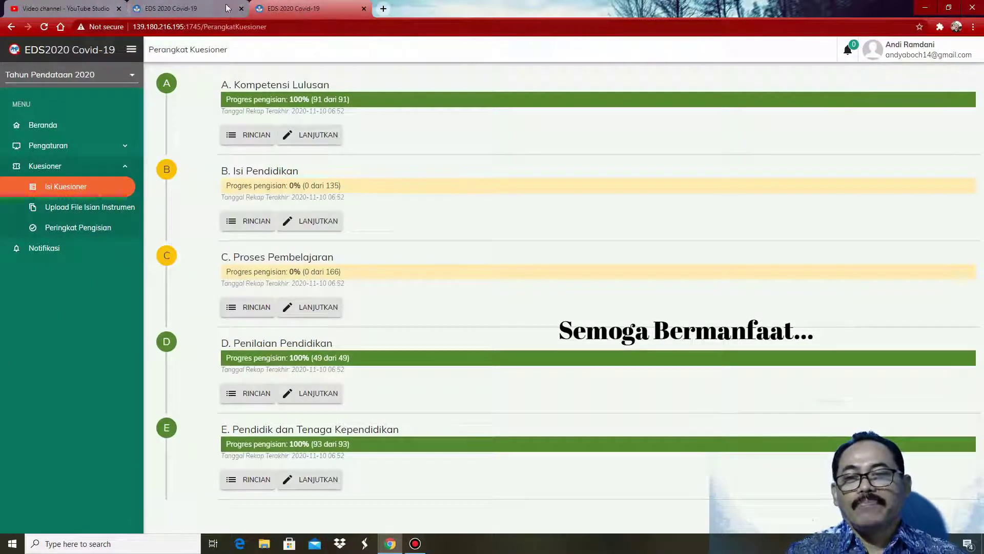
pyautogui.click(207, 9)
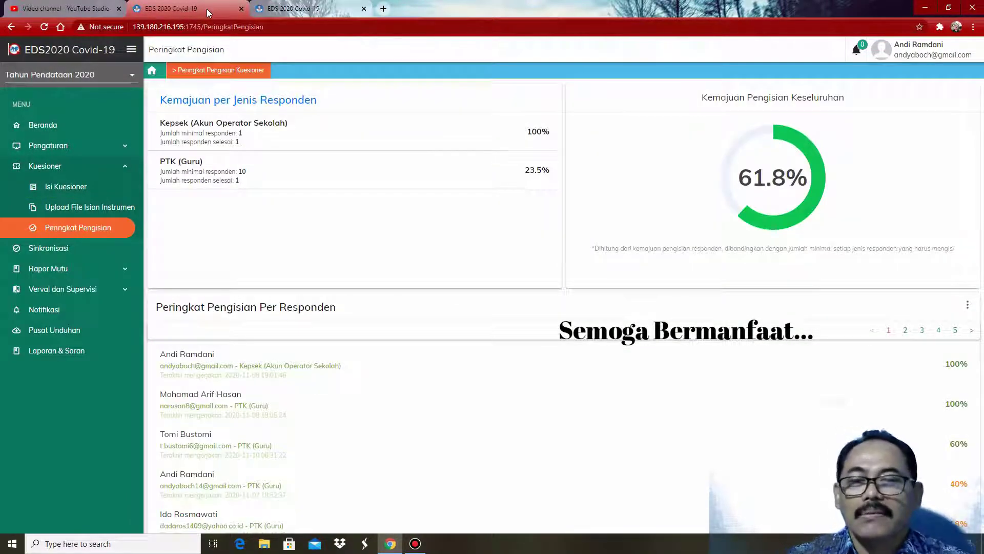